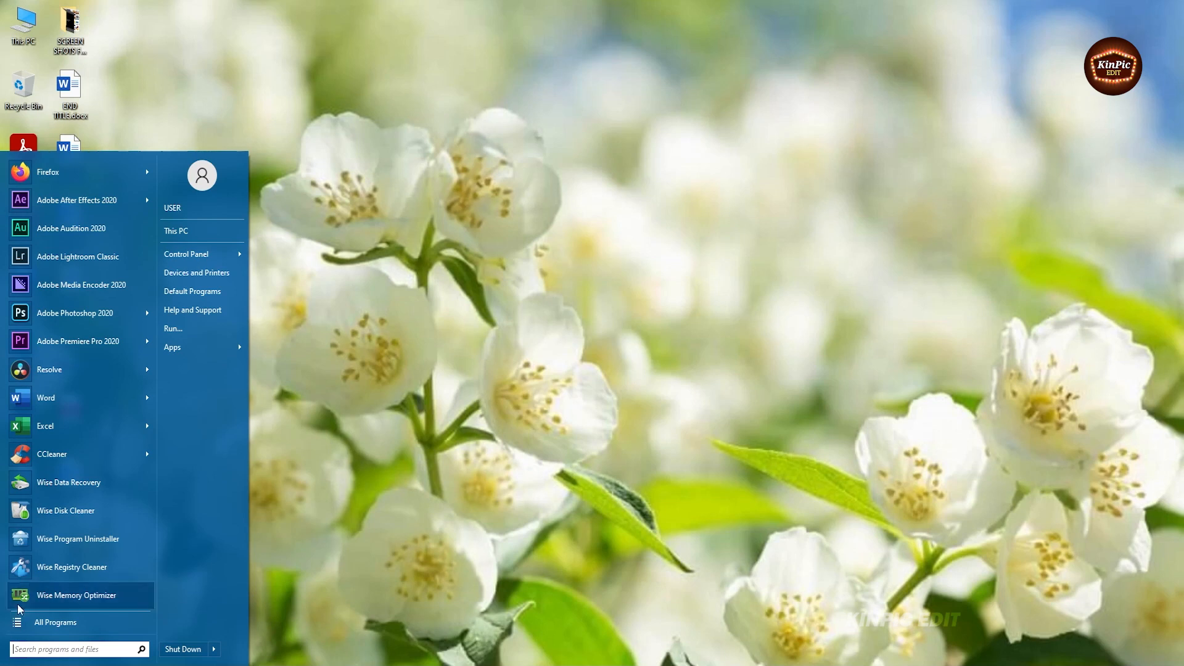
- Open Adobe Premiere Pro 2020 and start a new project named MASTER CLASS
left_click(19, 343)
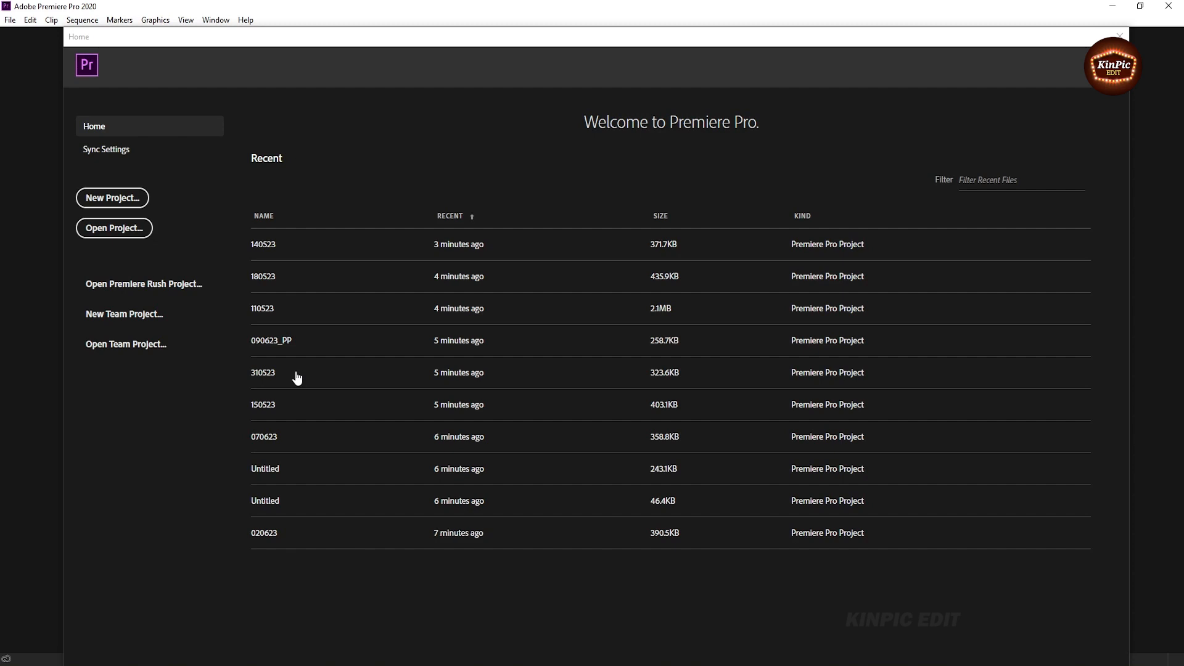
left_click(119, 198)
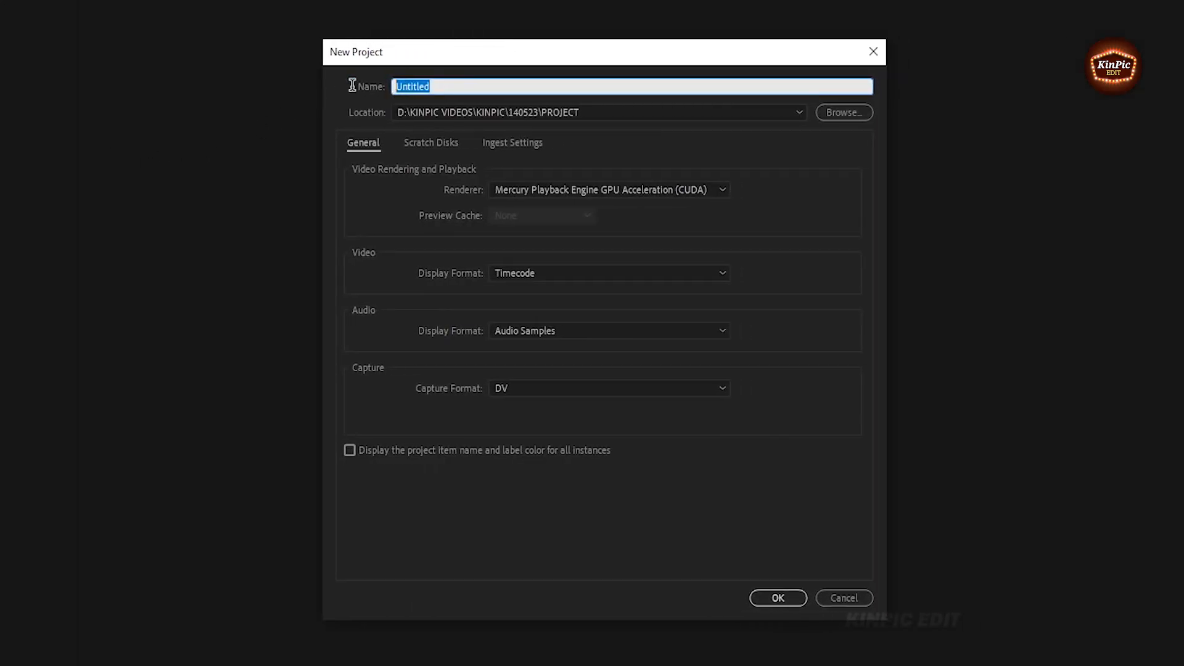
type("MASTER CLASS")
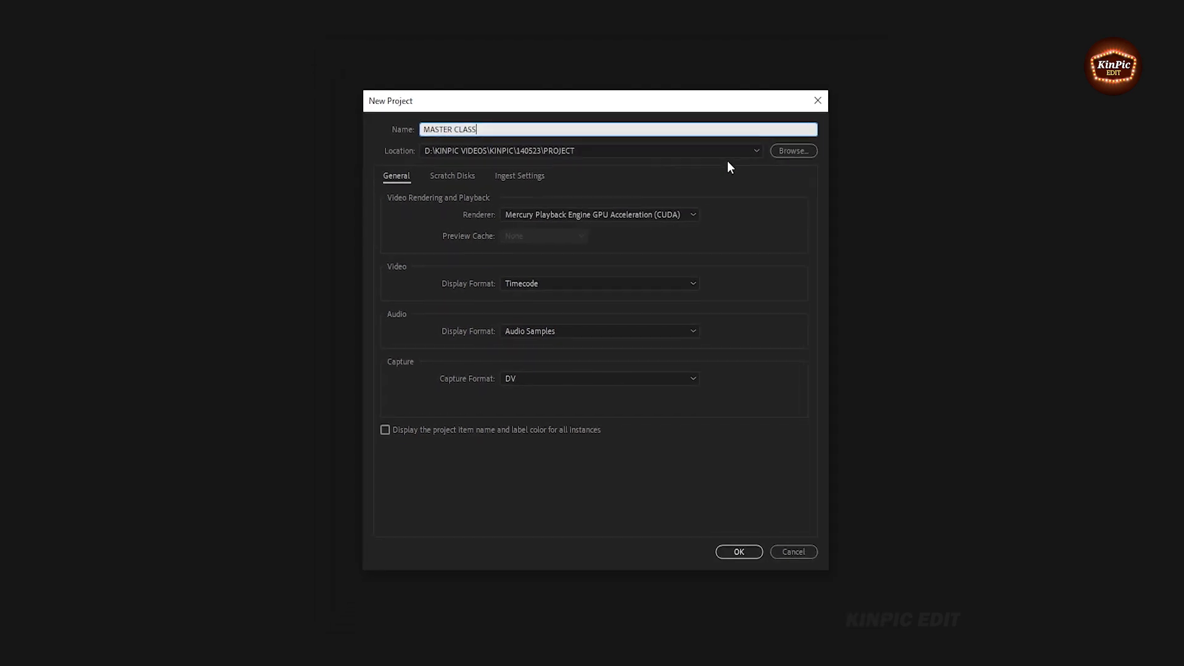
- Create a folder named PROJECT inside the current 140523\PROJECT location and choose it as the new project's destination
left_click(766, 170)
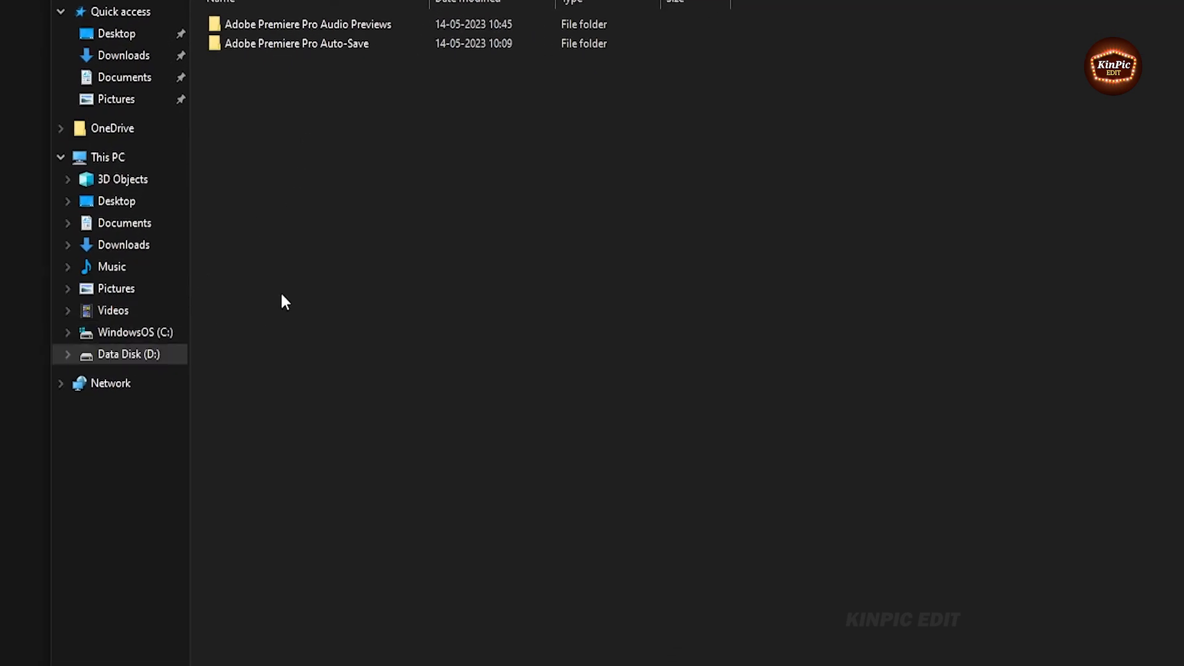
right_click(341, 194)
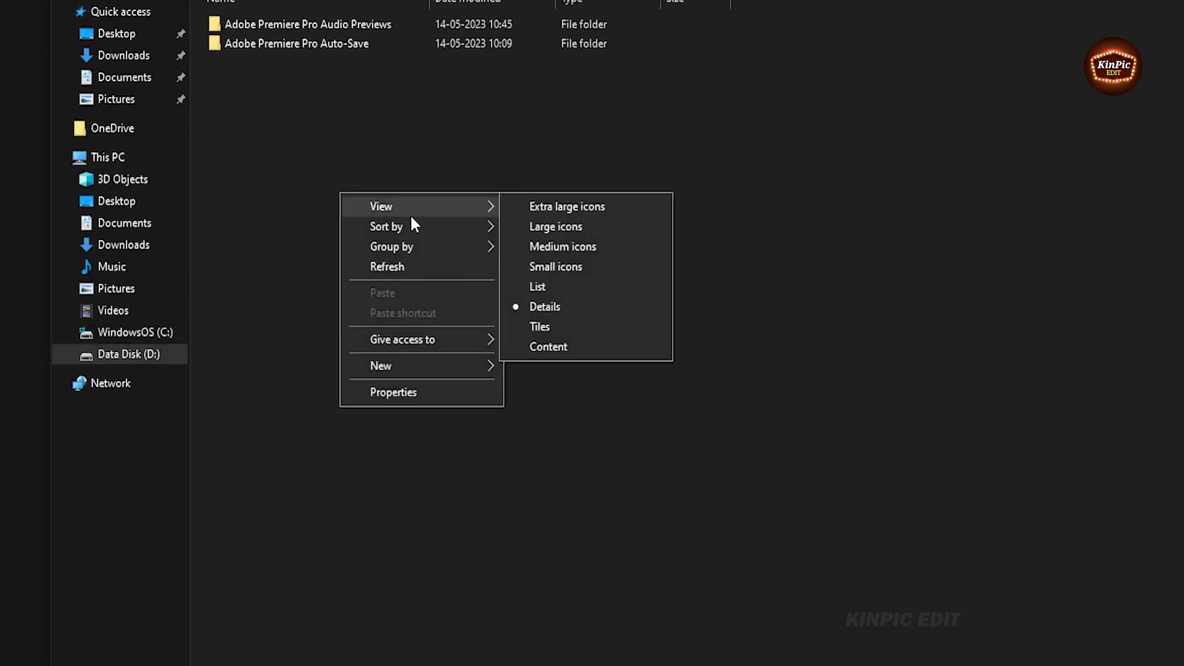
mouse_move(415, 365)
left_click(558, 368)
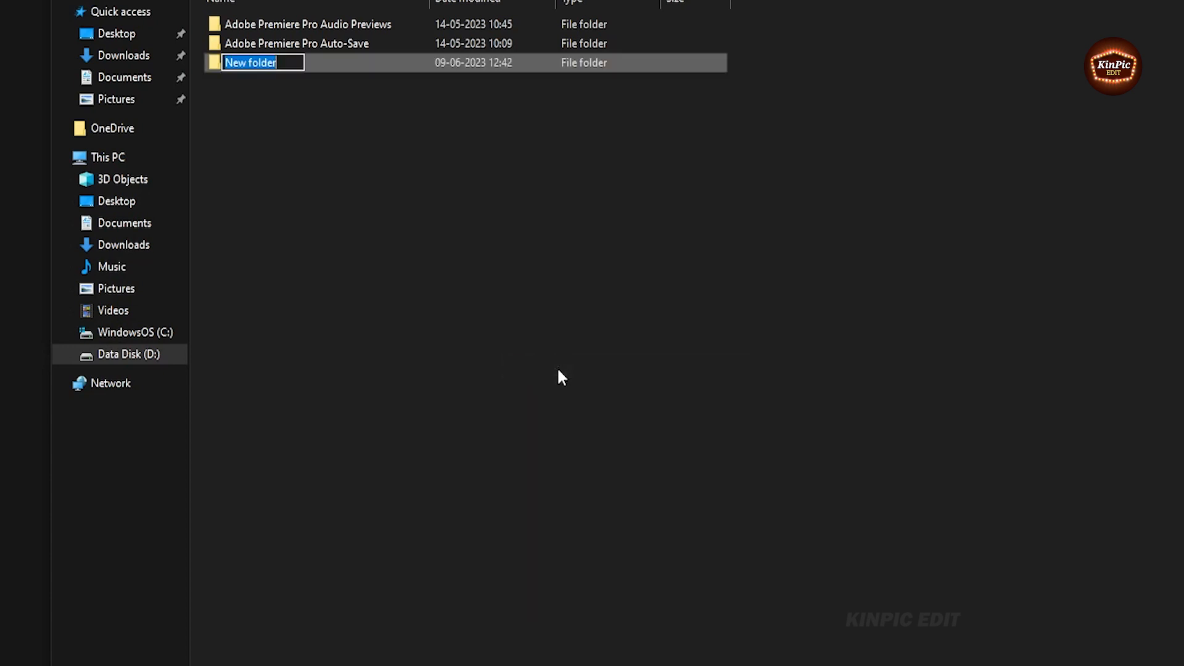
type("PROJECT")
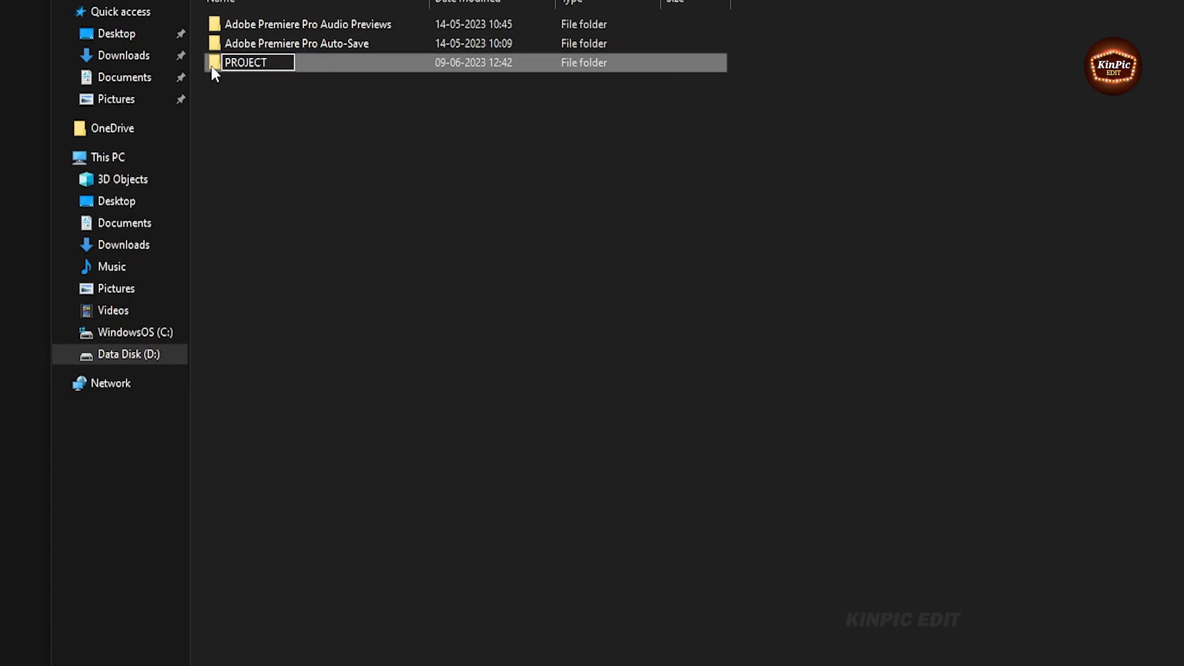
left_click(211, 66)
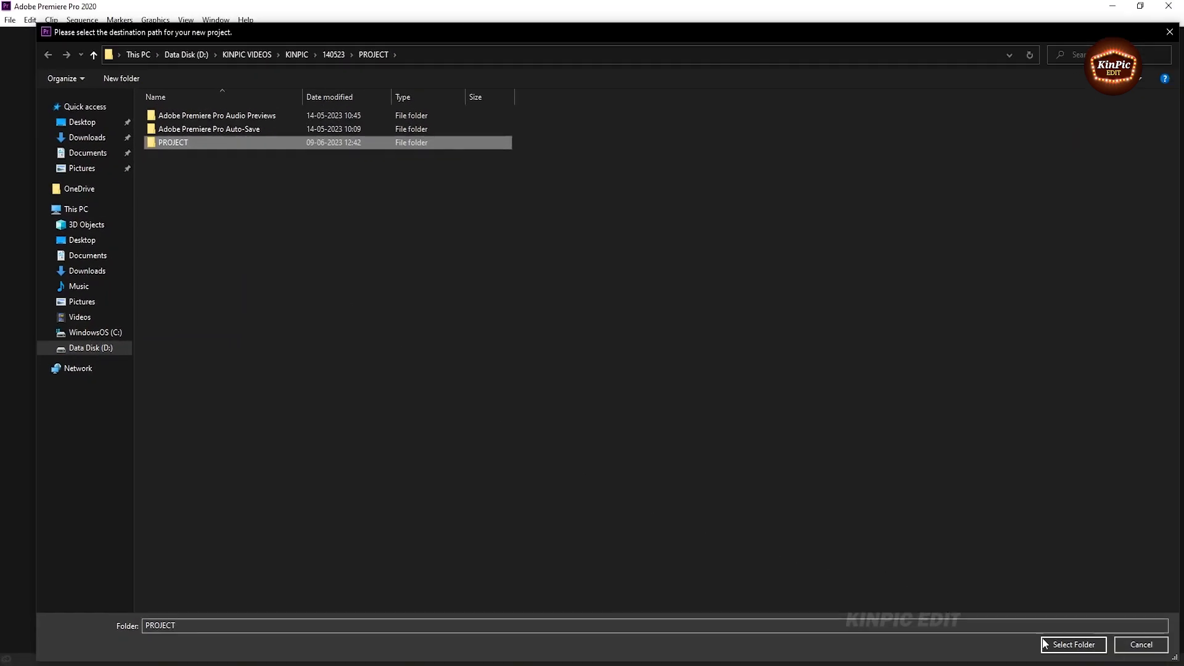
left_click(1074, 646)
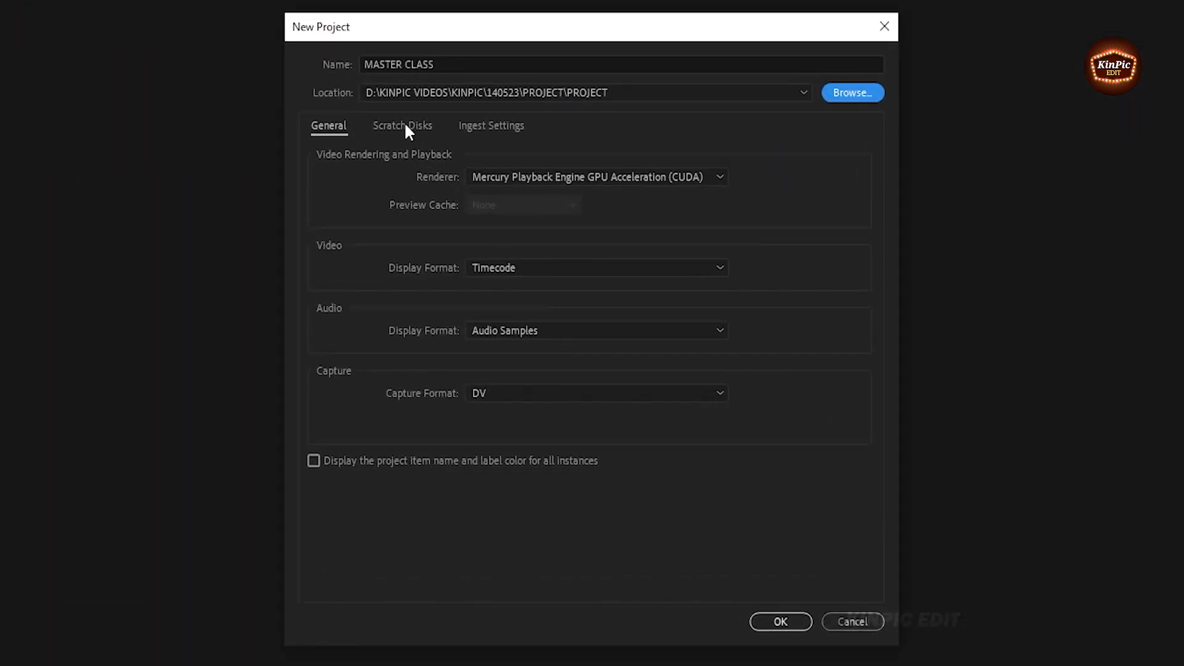
- Keep the captured video scratch disk at Same as Project and create the project
left_click(405, 127)
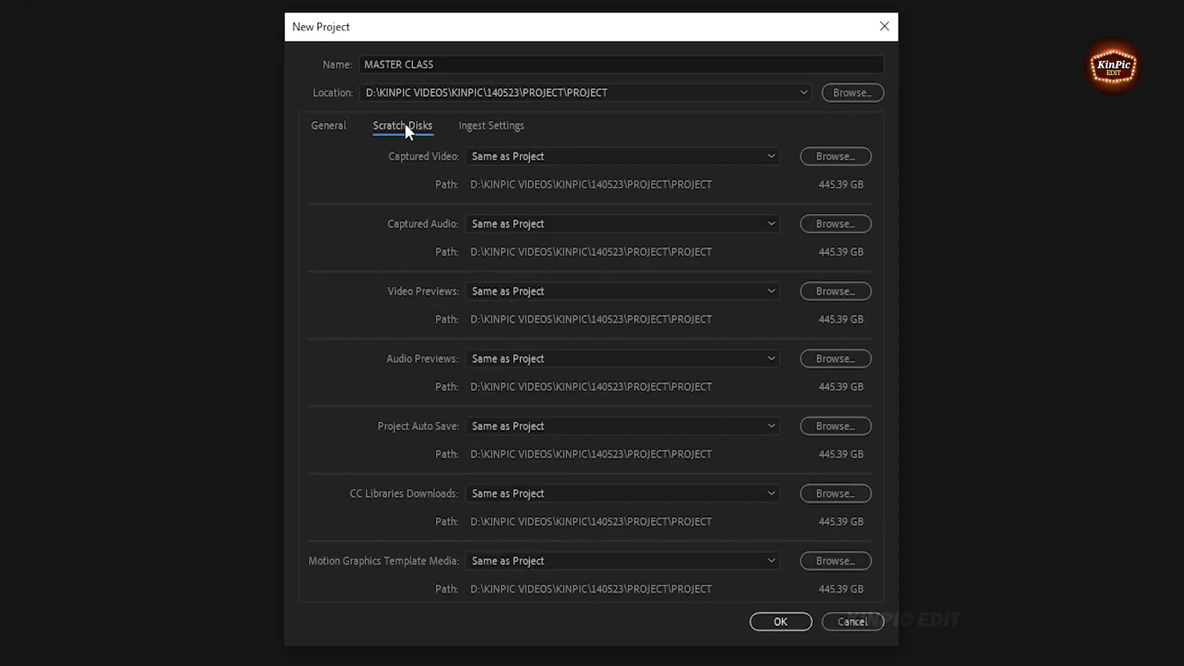
left_click(575, 158)
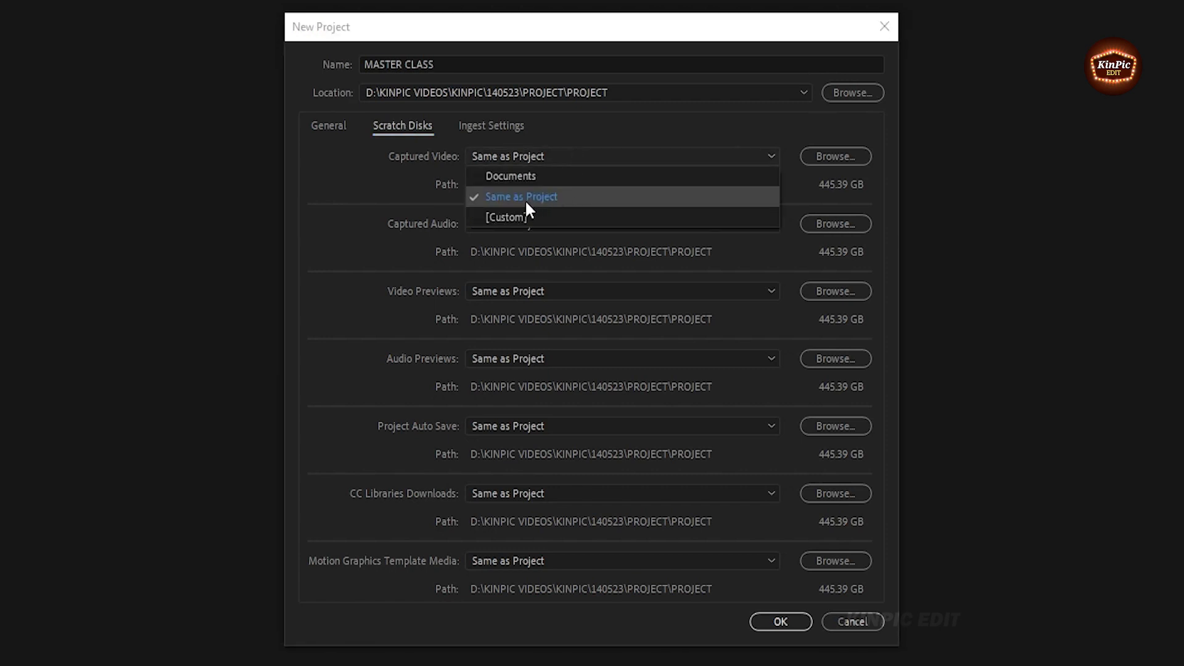
left_click(599, 202)
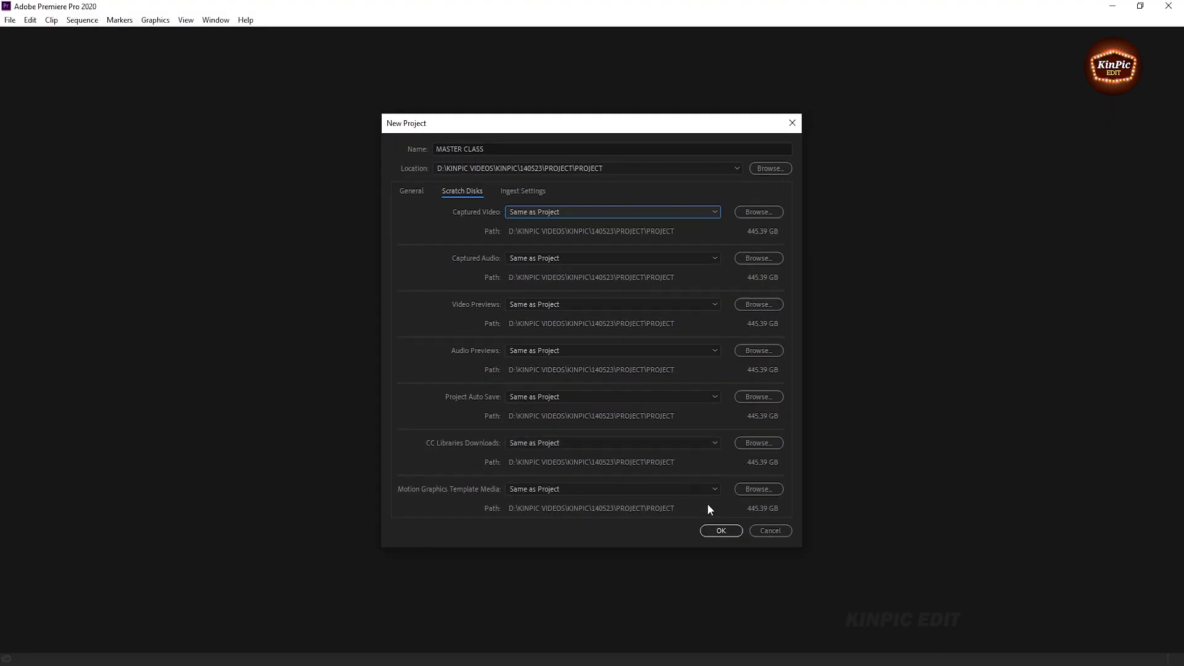
left_click(721, 532)
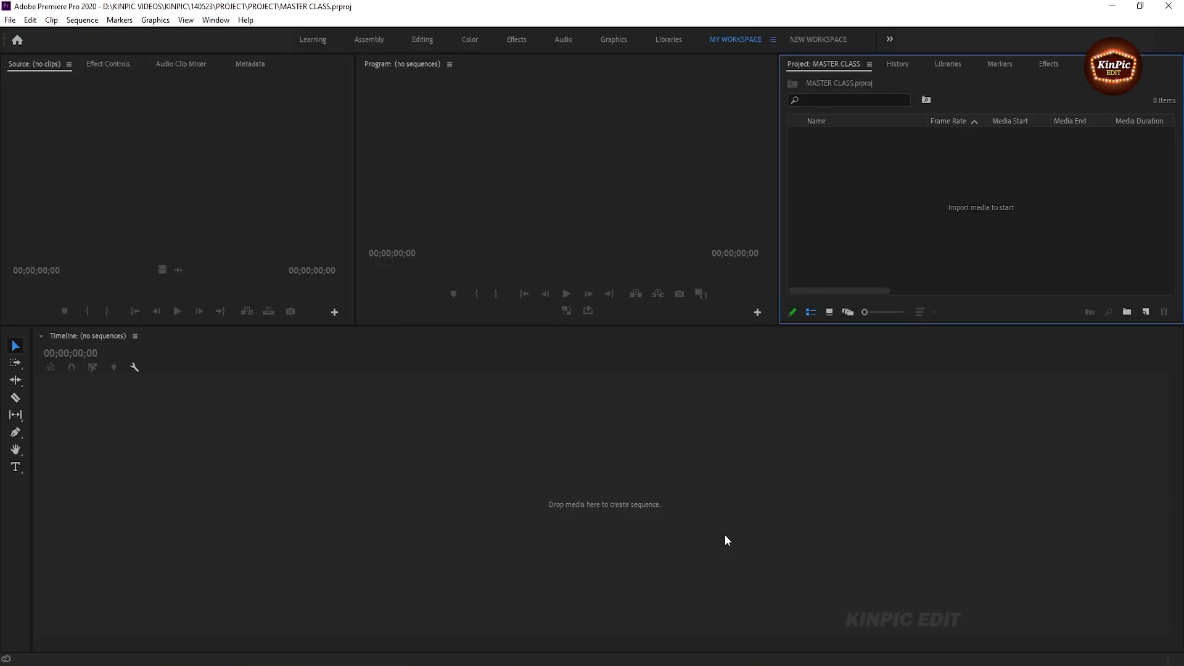
- Switch to the Learning workspace and activate the Source, Program, Timeline and Project areas one after another
left_click(313, 41)
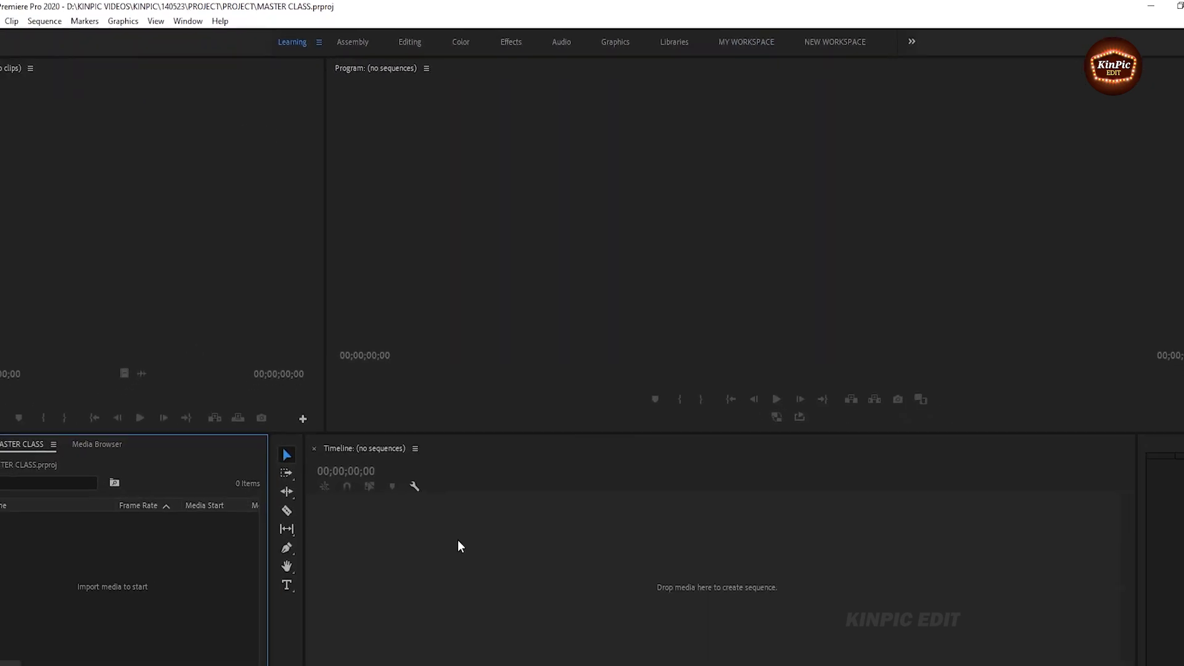
left_click(157, 200)
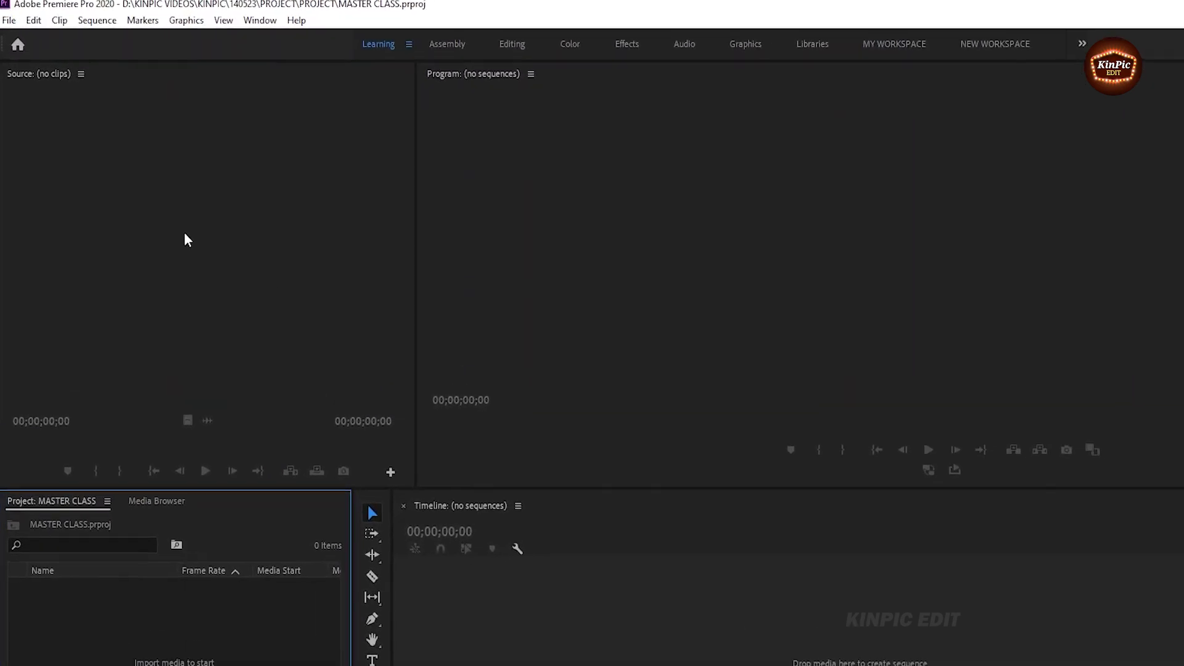
left_click(603, 216)
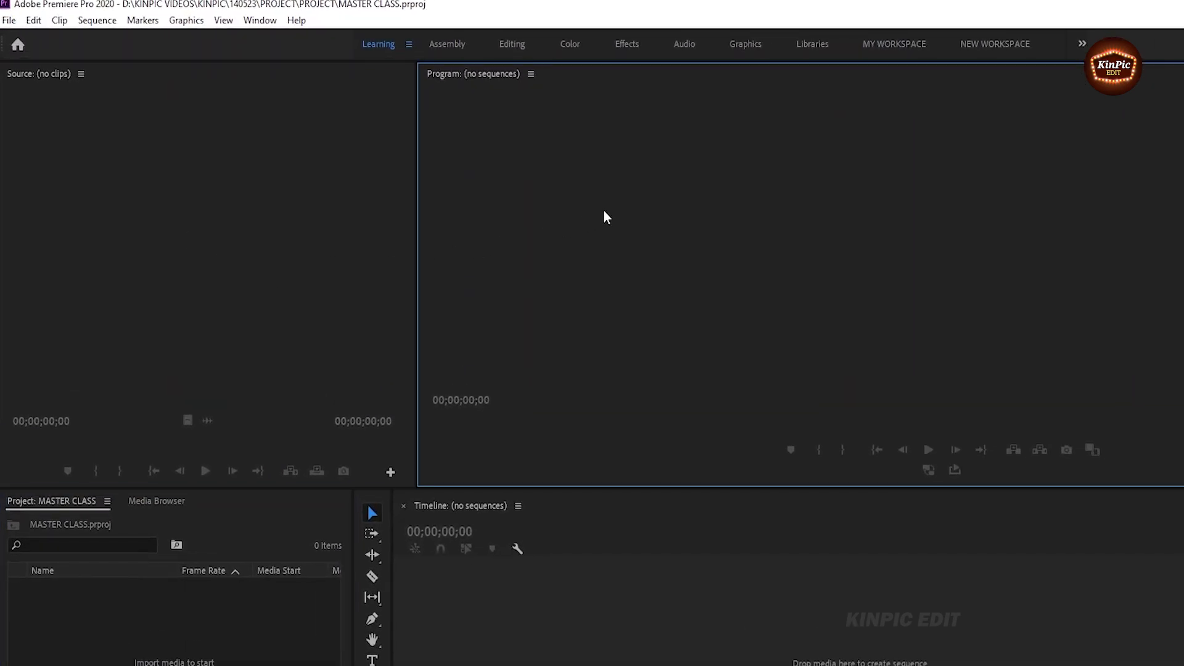
left_click(556, 498)
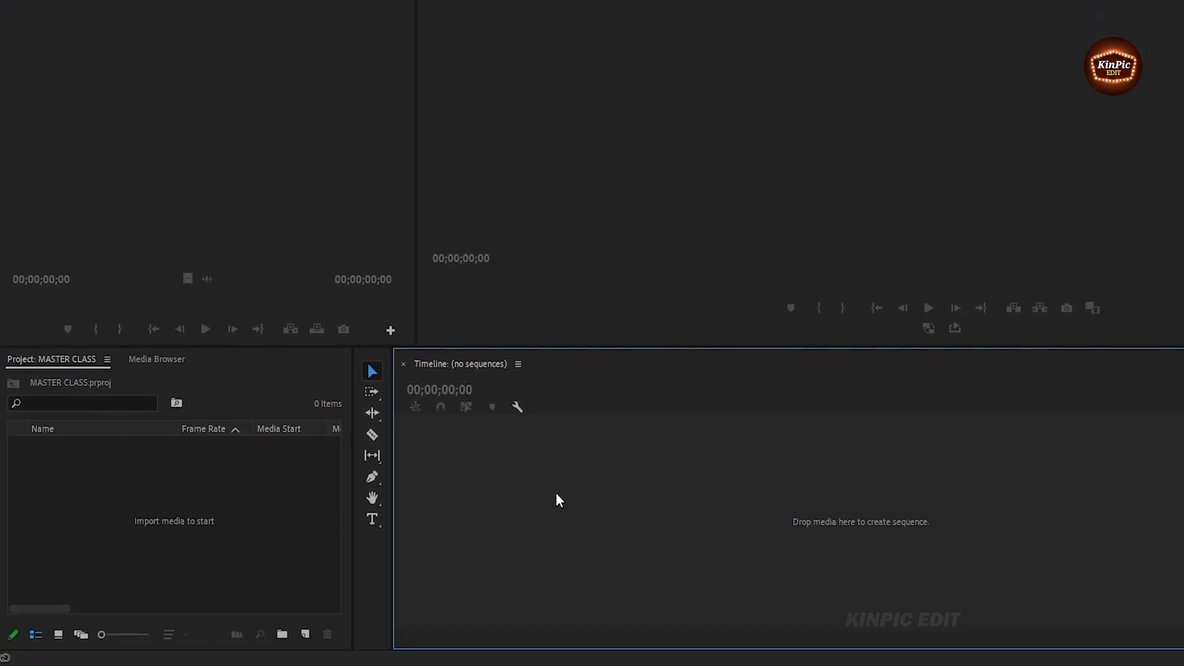
left_click(85, 494)
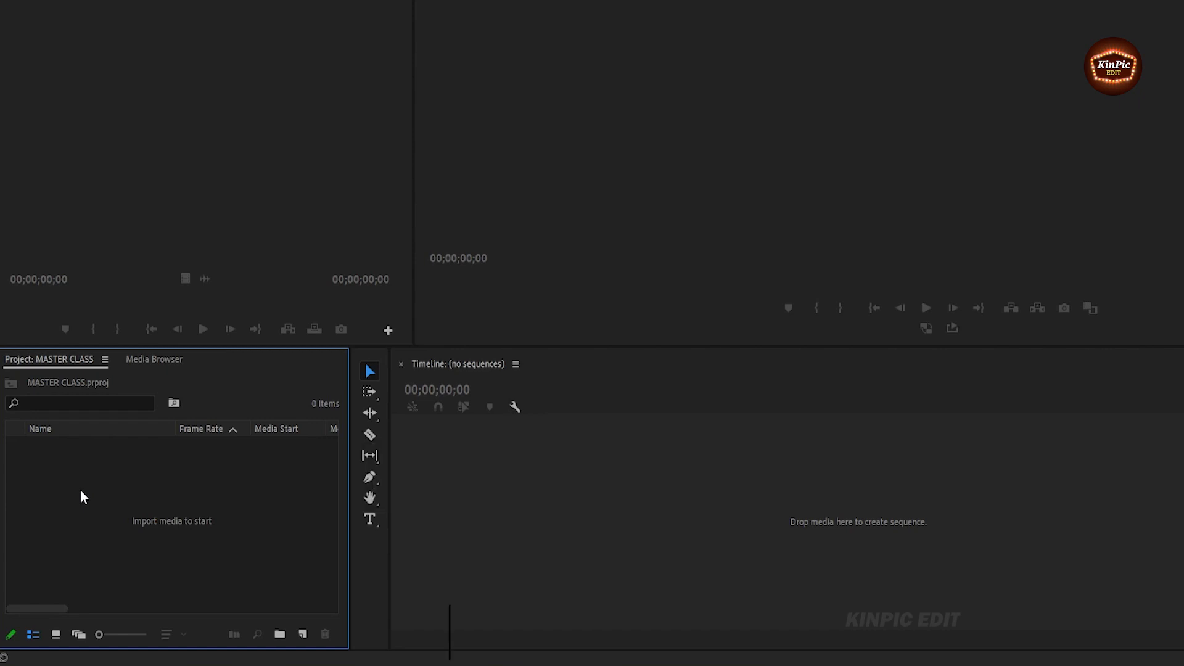
- Import the two Fujifilm XT3 clips, the Lumix GH5 II, the Sony A7S II and the Sony PMW-F55 clips into the project
right_click(81, 492)
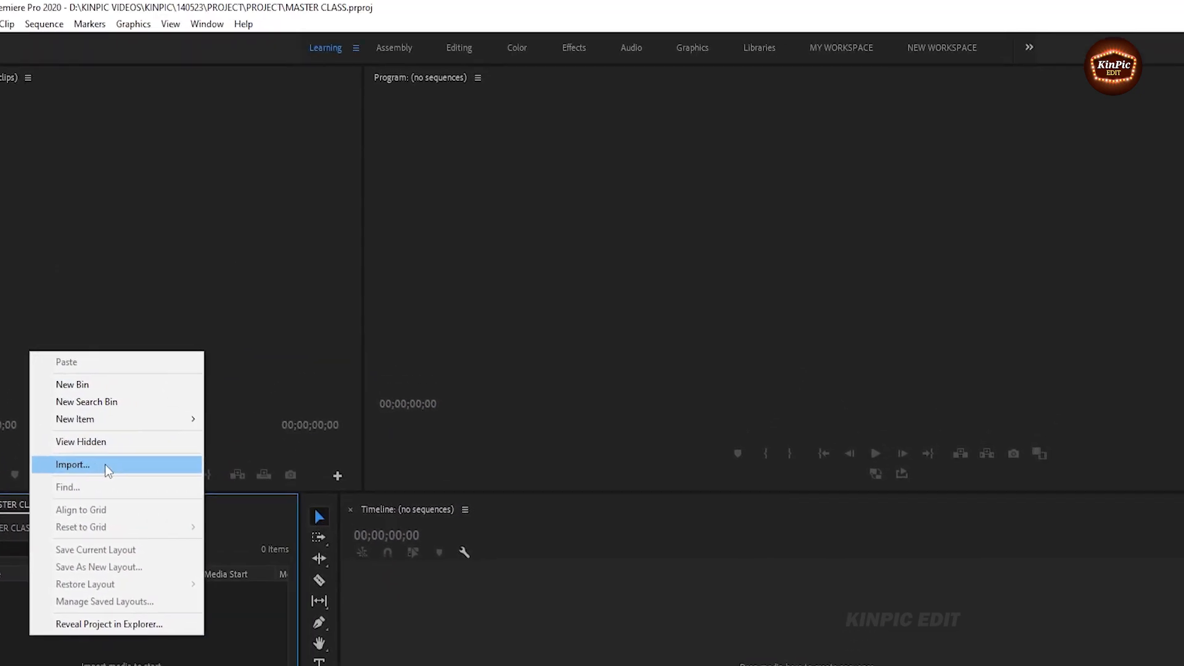
left_click(104, 413)
left_click_drag(705, 222, 969, 157)
left_click_drag(952, 206, 1077, 165)
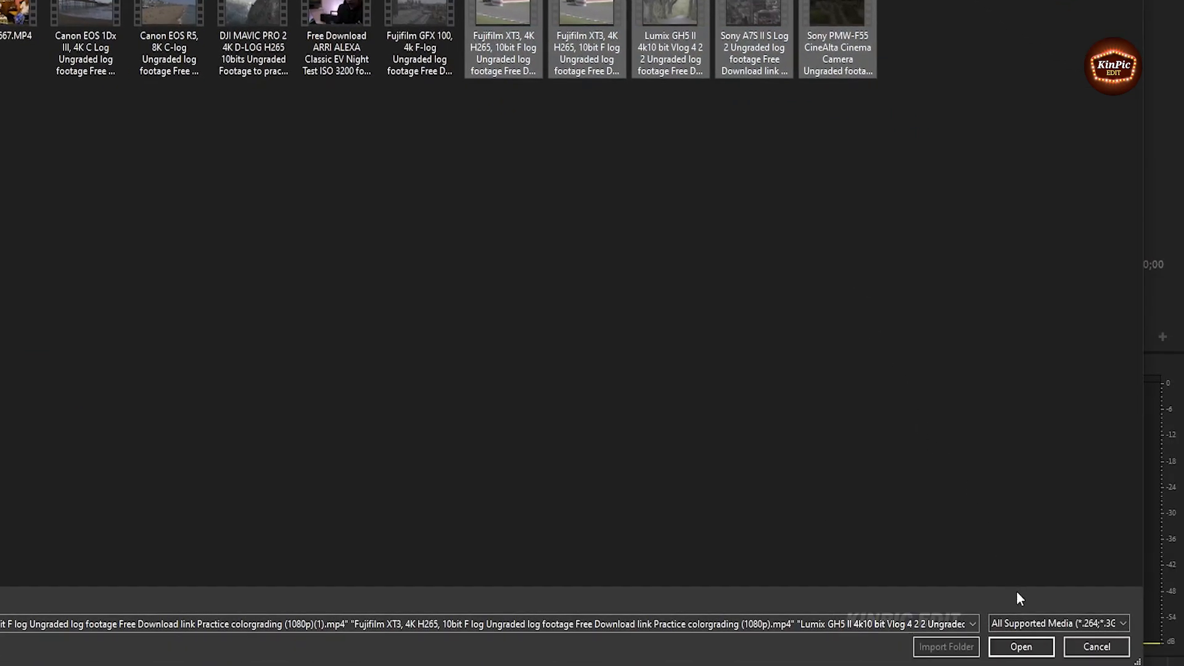
left_click(1020, 646)
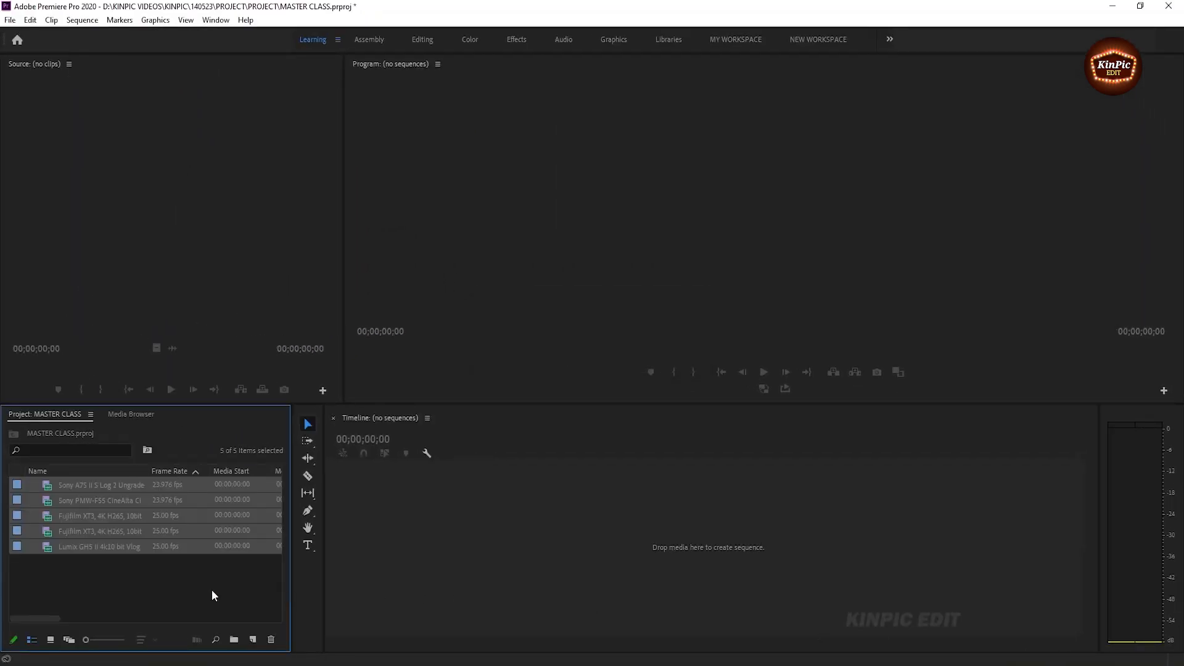
left_click(122, 591)
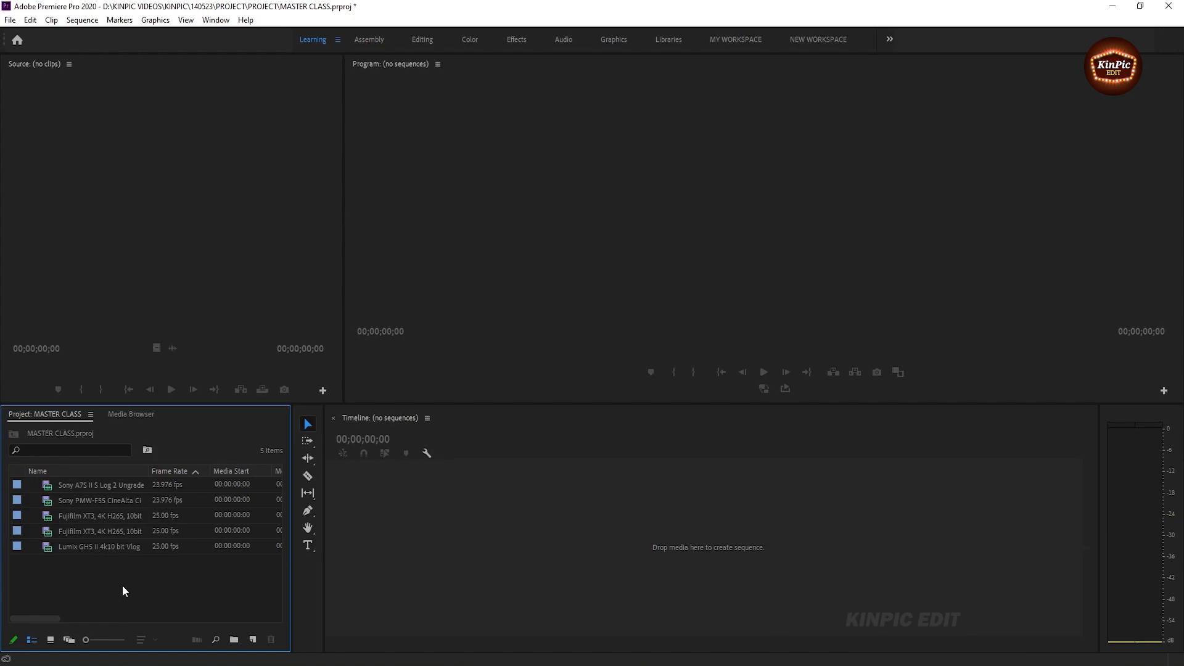
- Show the imported clips as icons with larger thumbnails, sorted by Name
left_click(51, 641)
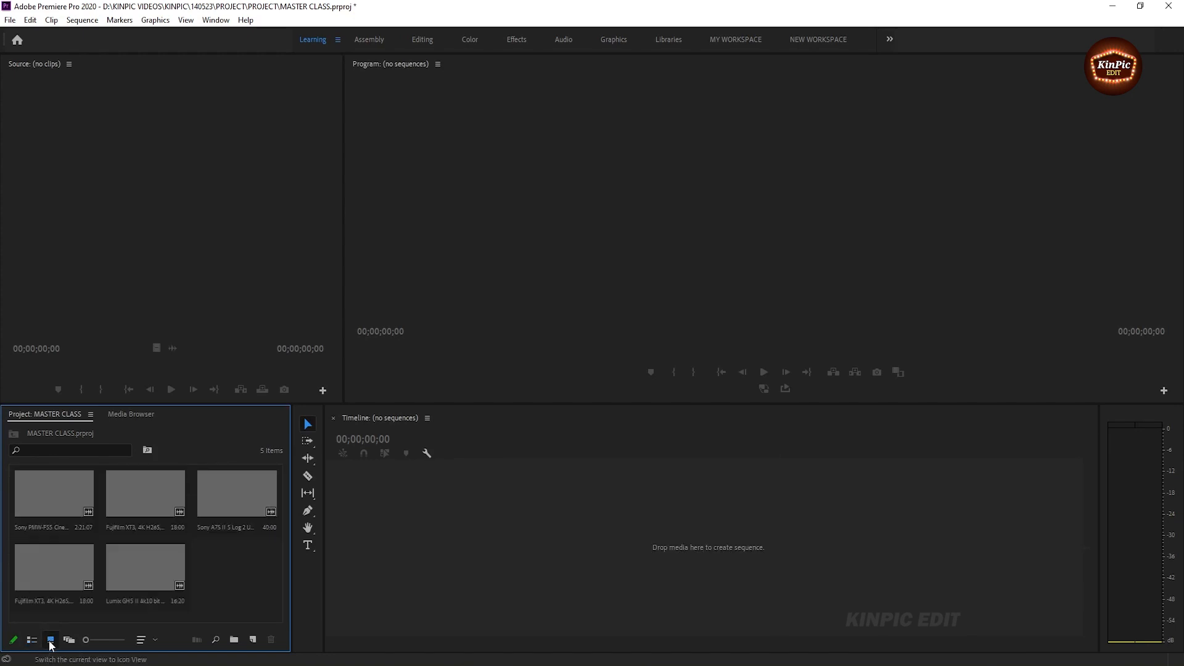
mouse_move(87, 640)
left_mouse_down()
mouse_move(105, 641)
mouse_move(91, 643)
left_mouse_up()
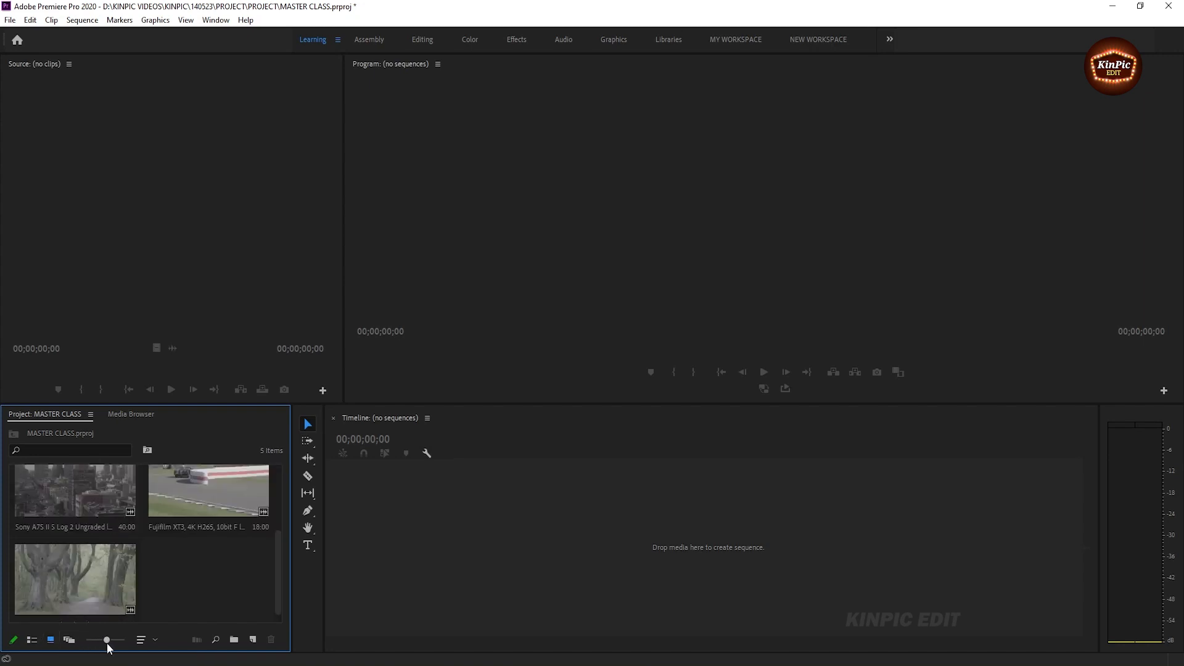
left_click(155, 639)
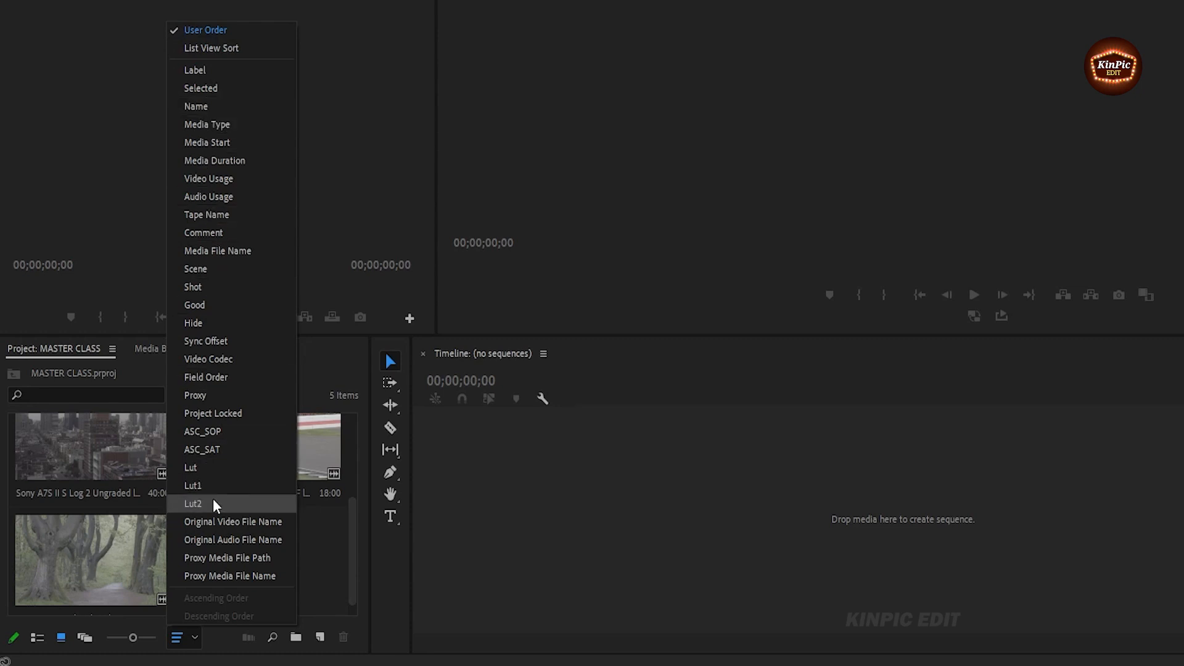
left_click(224, 108)
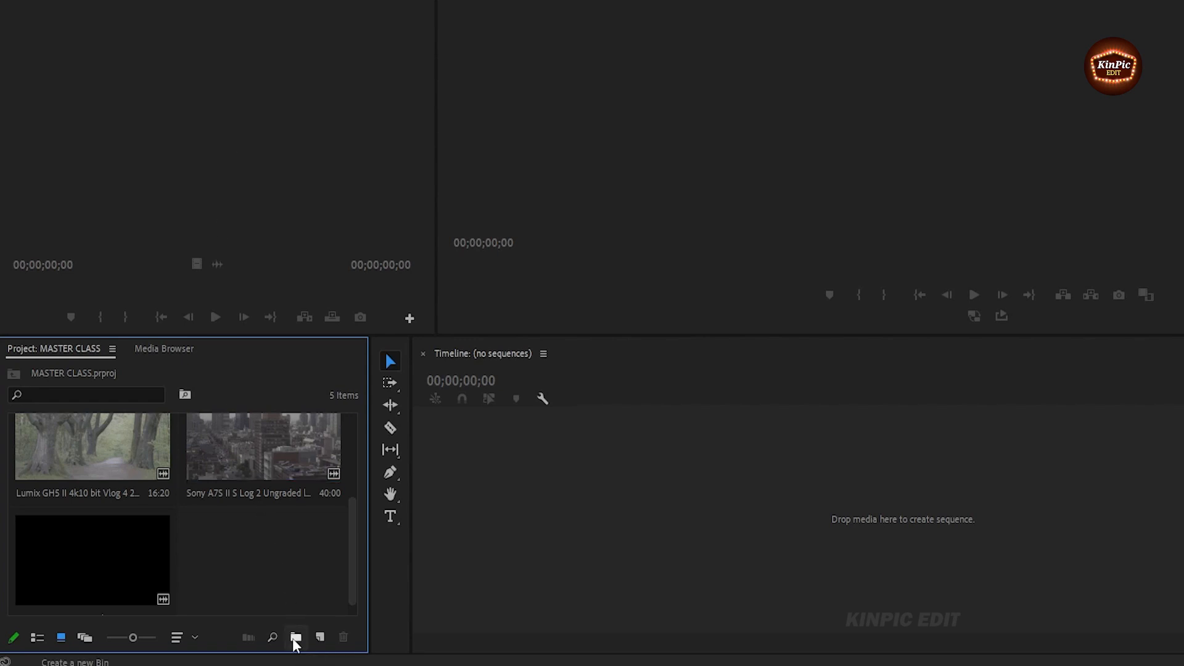
- Create a sequence from the Lumix GH5 II clip by placing it on the empty timeline
right_click(232, 529)
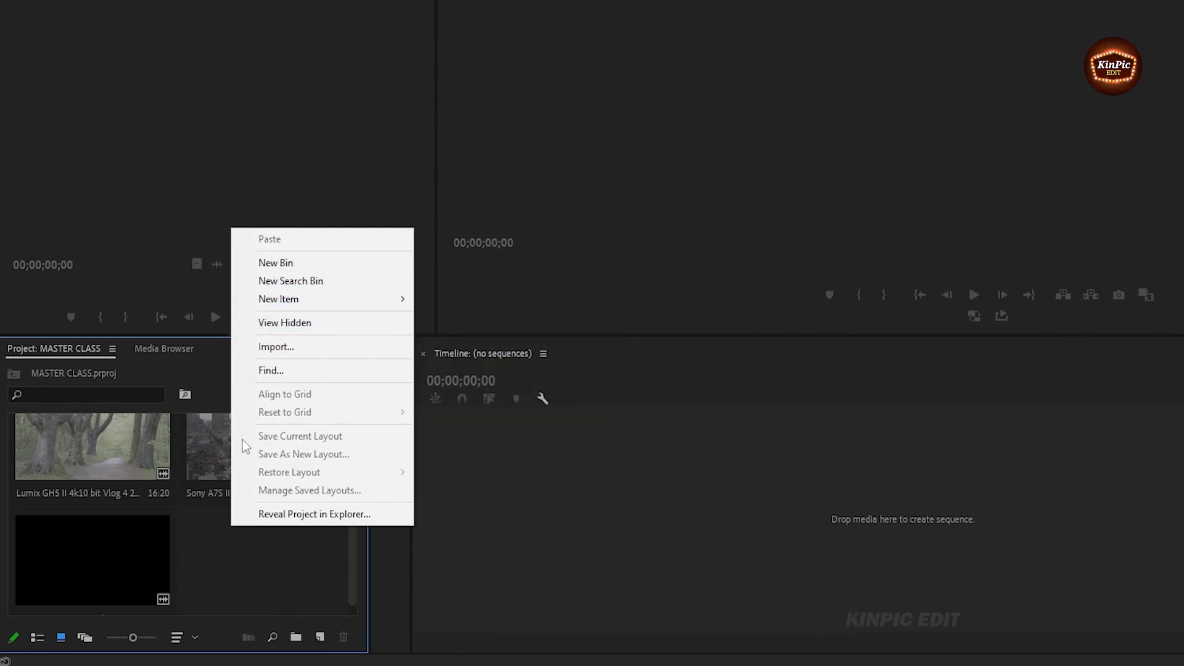
left_click(202, 534)
left_click(90, 453)
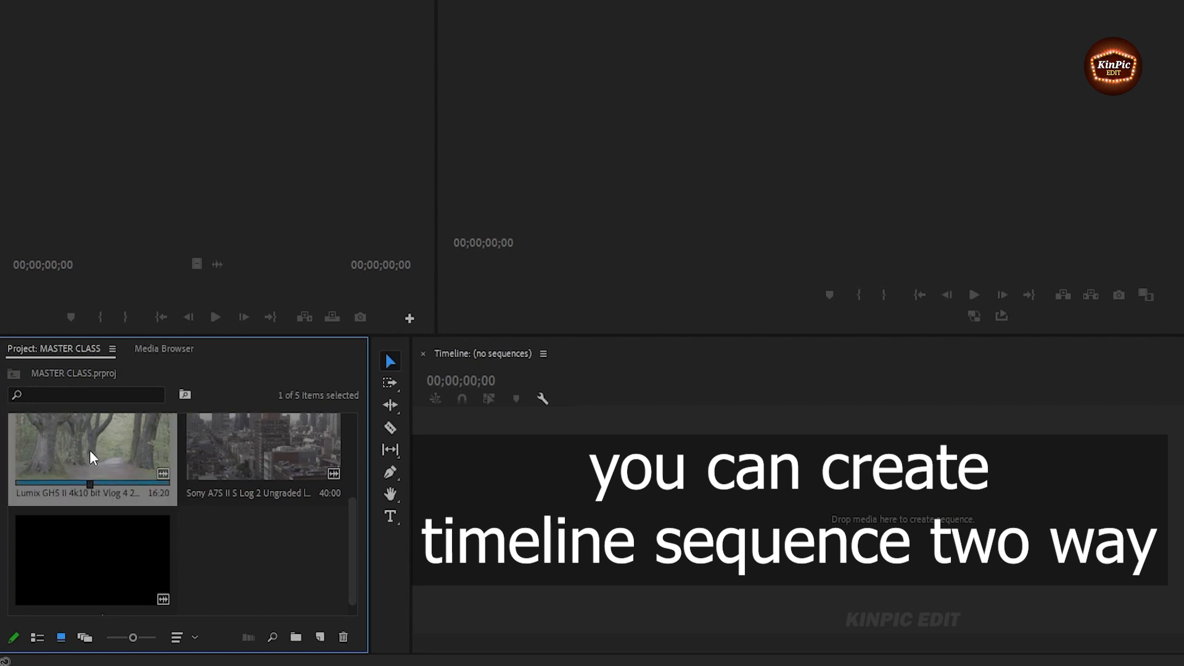
left_click_drag(56, 440, 531, 495)
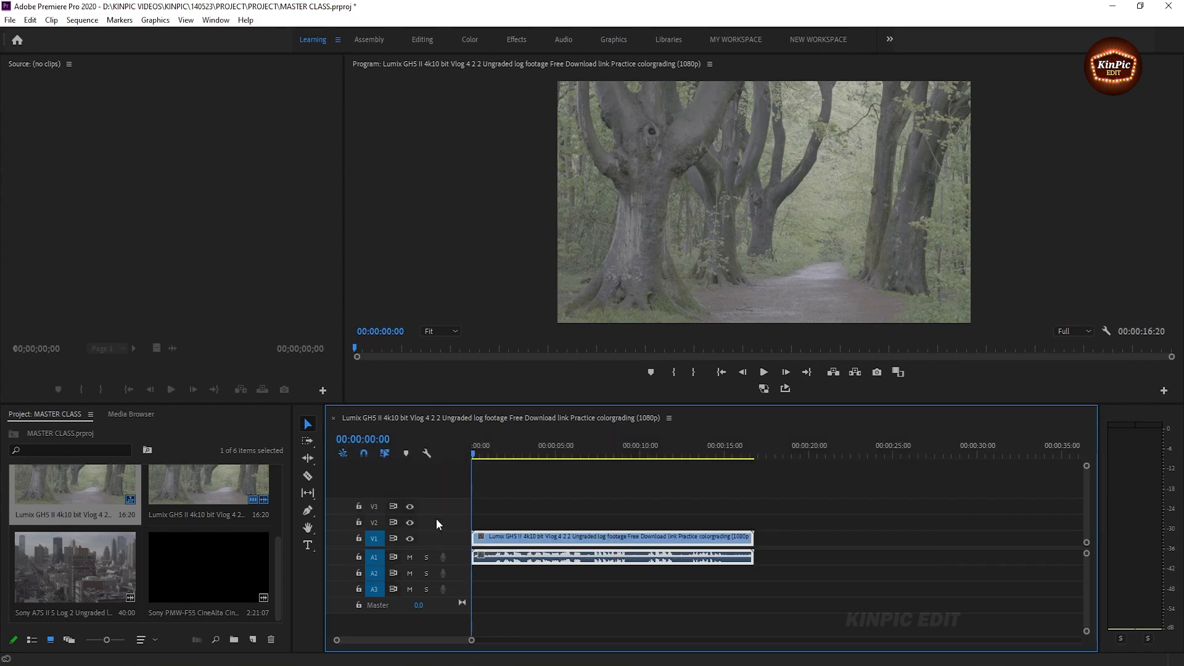
- Return the project items to list view and create a new sequence named EDIT with the ARRI 1080p 24 preset
left_click_drag(106, 640, 92, 640)
left_click(32, 640)
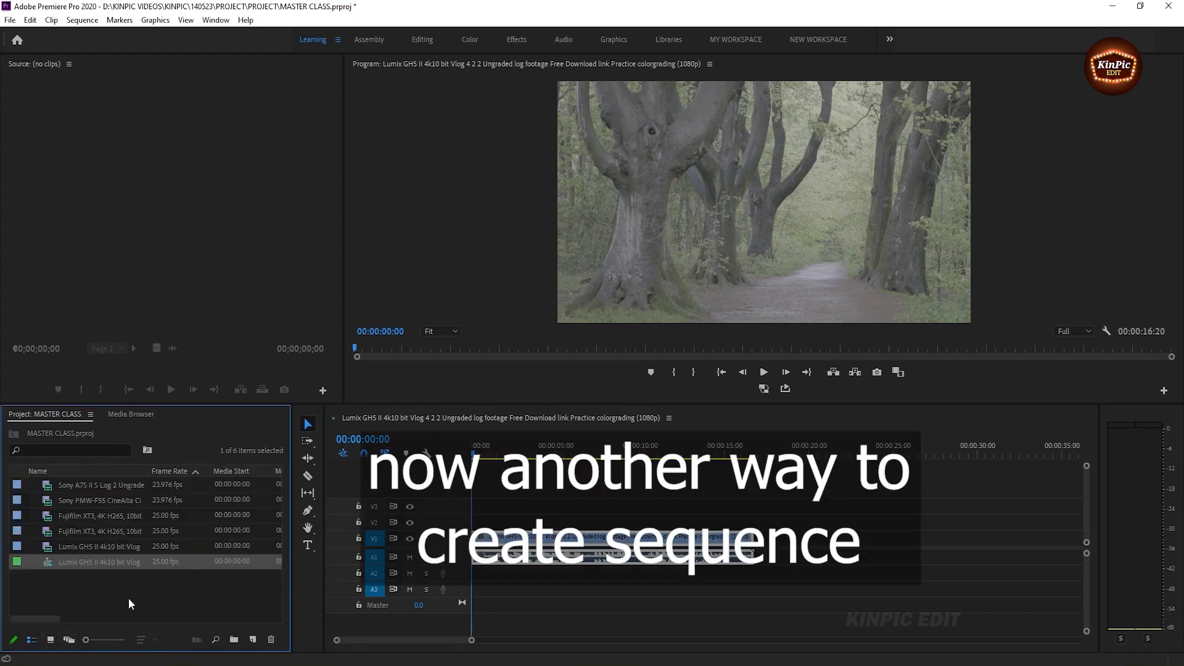
left_click(156, 590)
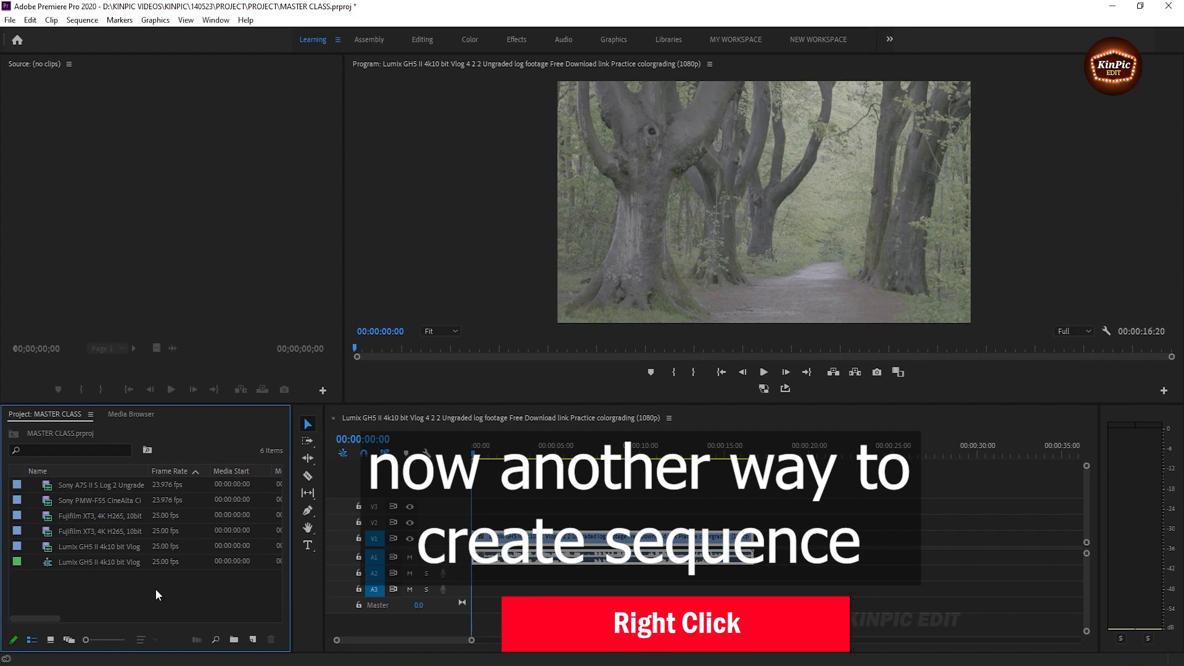
right_click(156, 590)
mouse_move(232, 413)
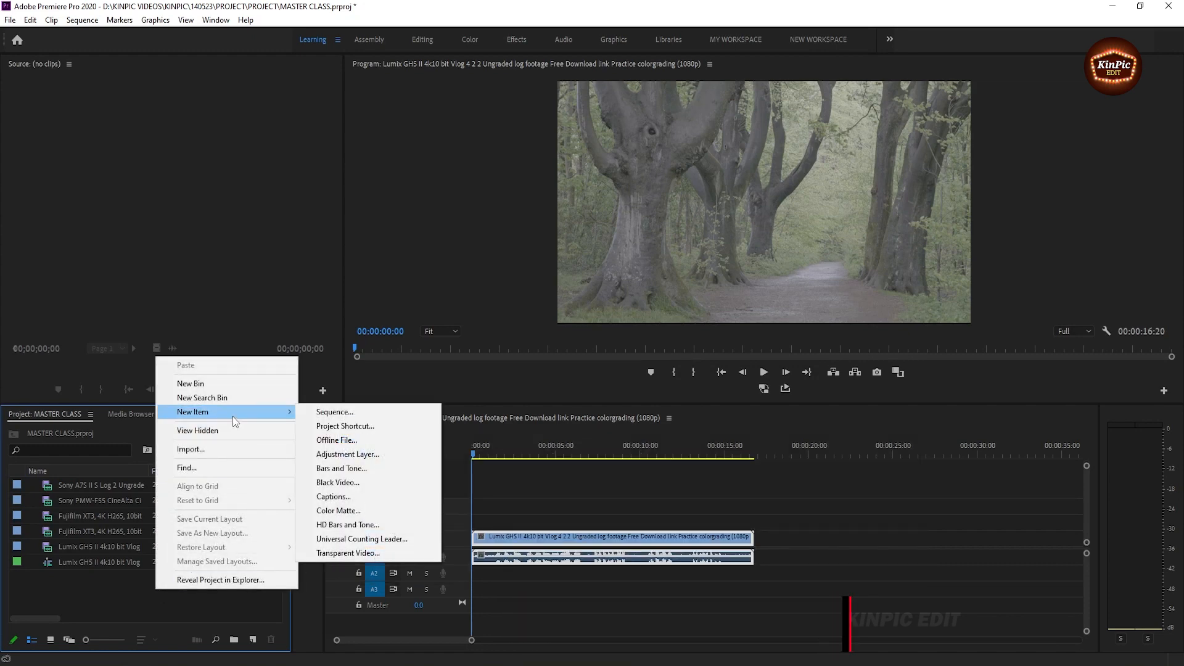
left_click(368, 412)
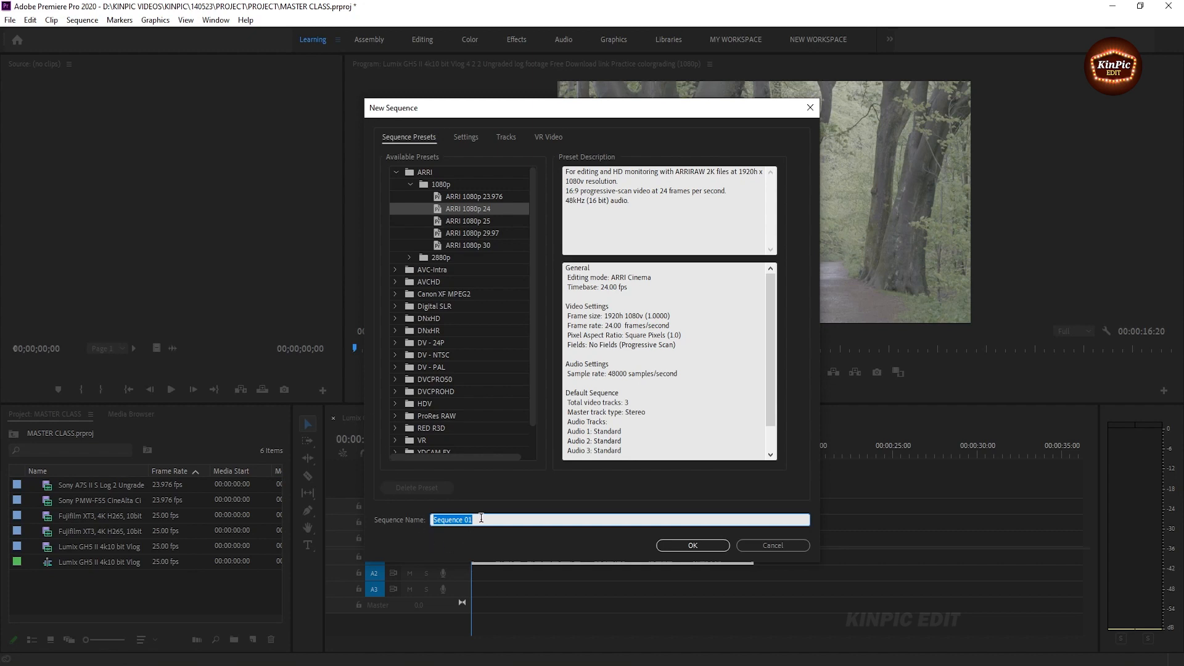
type("EDIT")
left_click(690, 546)
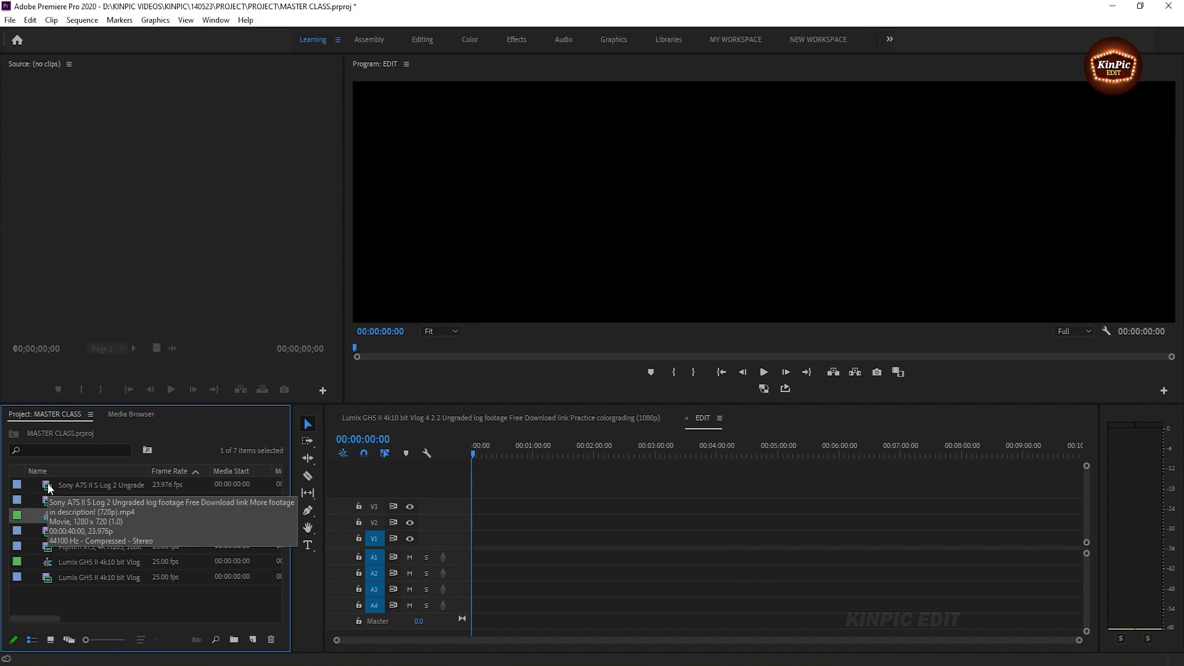
- Place the Sony A7S II clip at the start of track V2 in the EDIT sequence, changing the sequence settings to match the clip
left_click(90, 486)
left_click_drag(91, 488, 472, 528)
left_click_drag(592, 289, 632, 257)
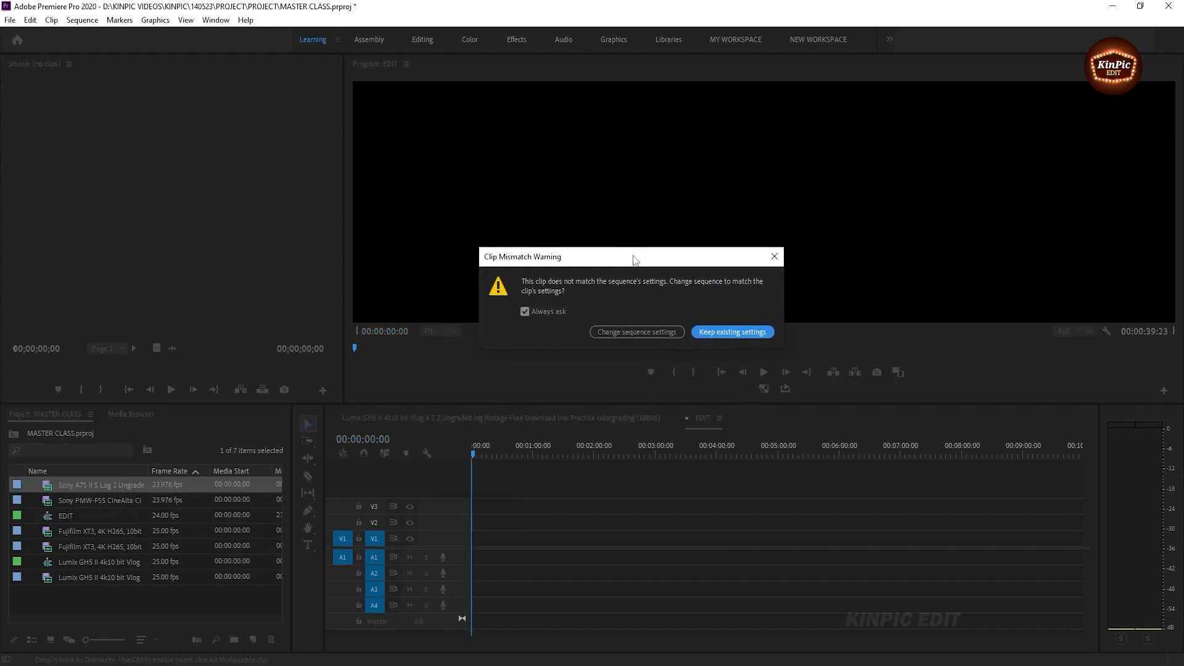
left_click(649, 331)
- Move the playhead to 00:00:13:21 in the EDIT sequence and magnify the timeline around the Sony A7S II clip
left_click(486, 454)
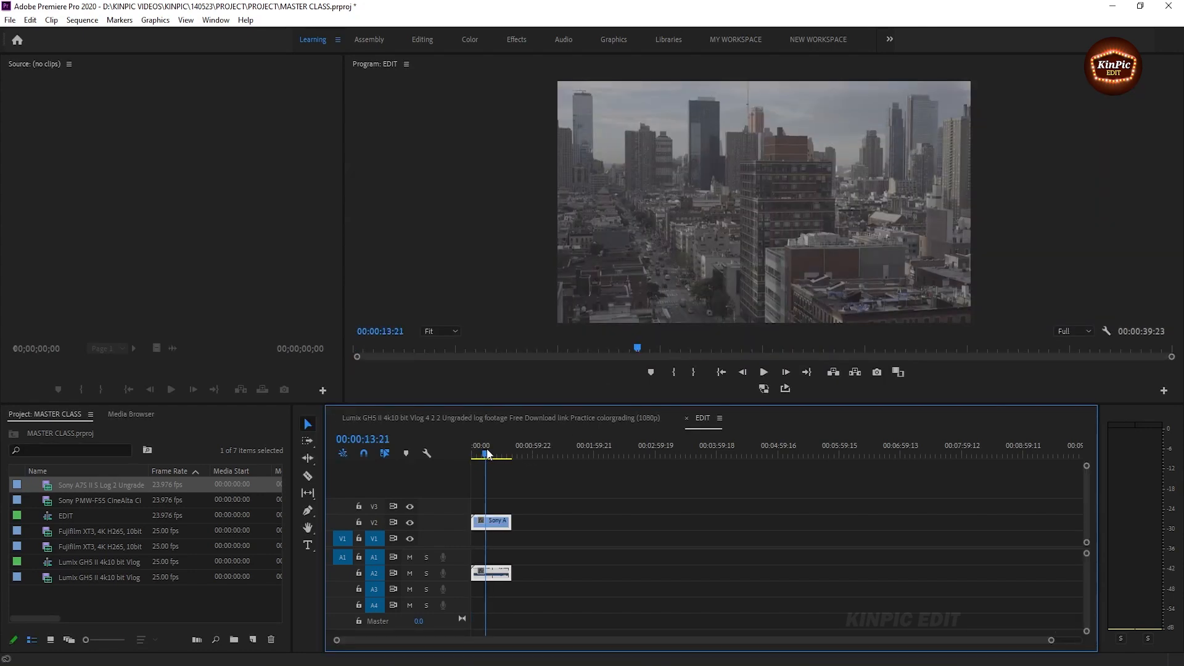
key("equal")
key("equal")
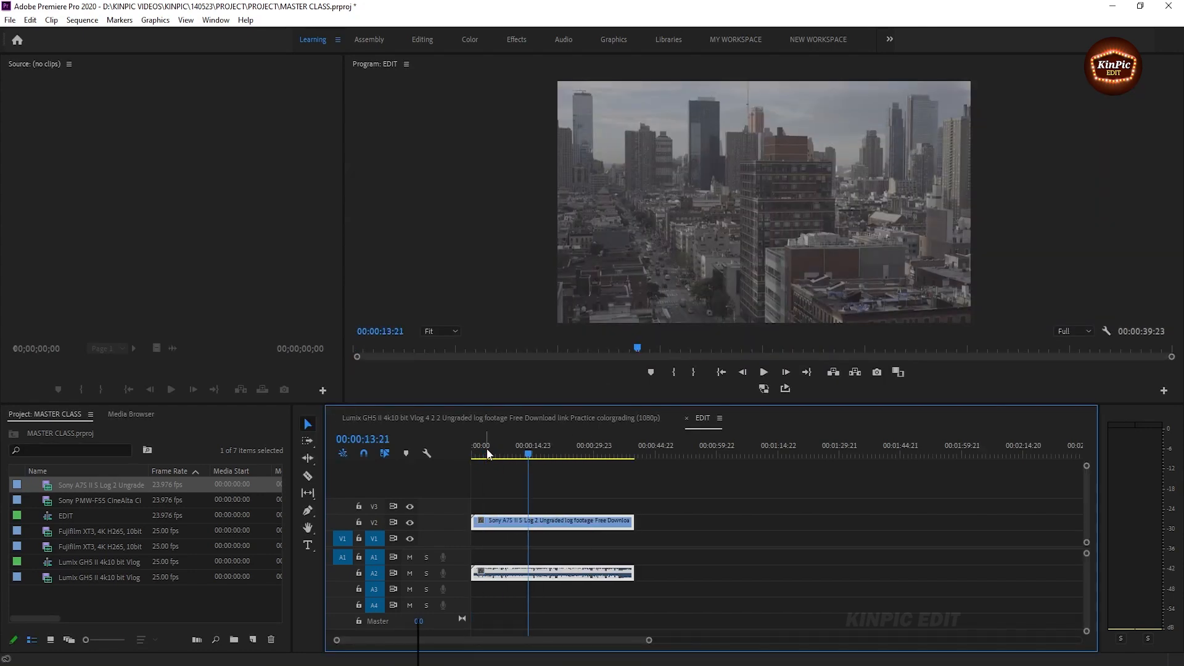
key("minus")
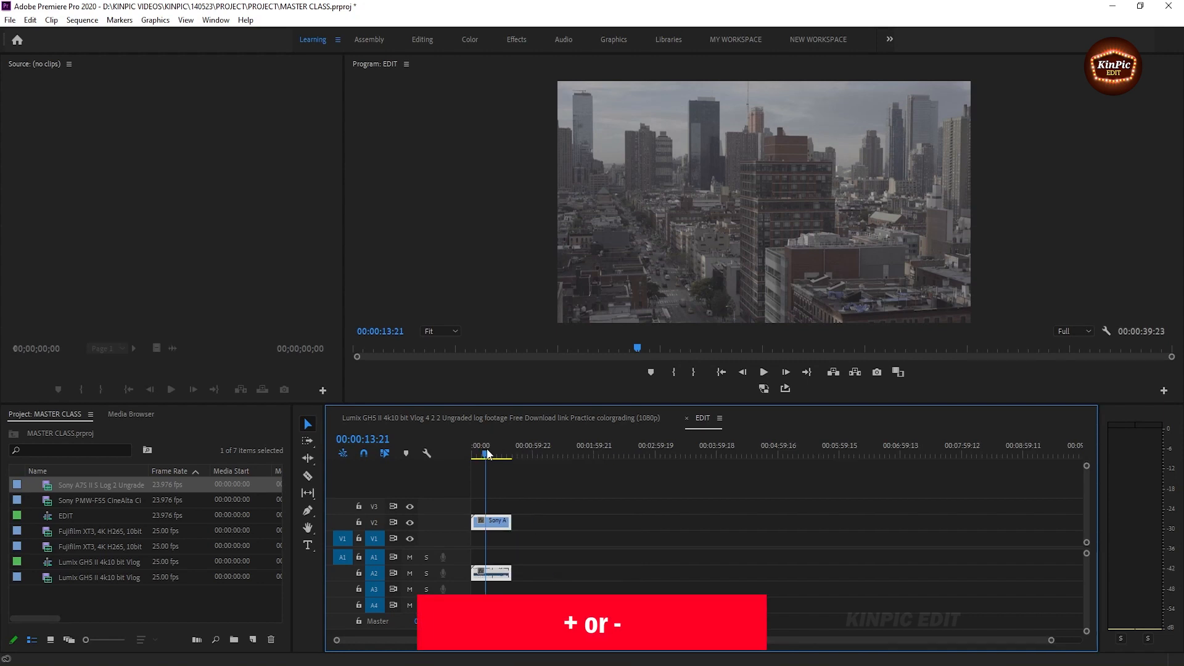
key("equal")
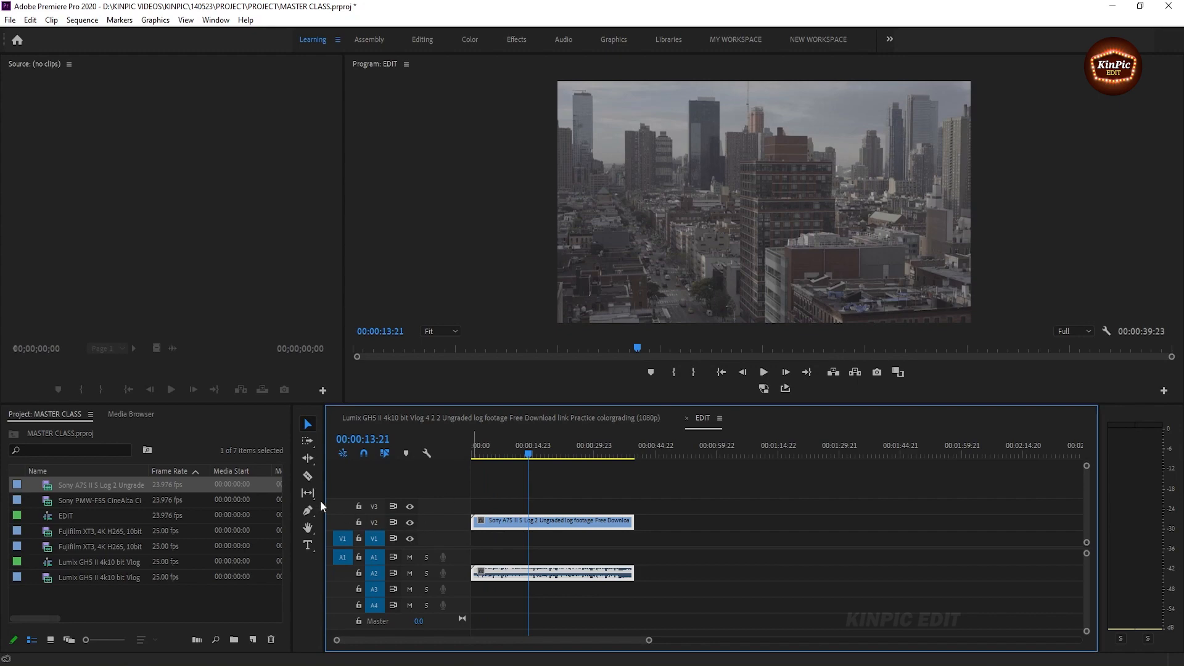
- Widen the project item list and compare the frame rate and video info of the EDIT sequence with the Sony A7S II clip
left_click_drag(324, 502, 397, 531)
left_click_drag(290, 609, 372, 609)
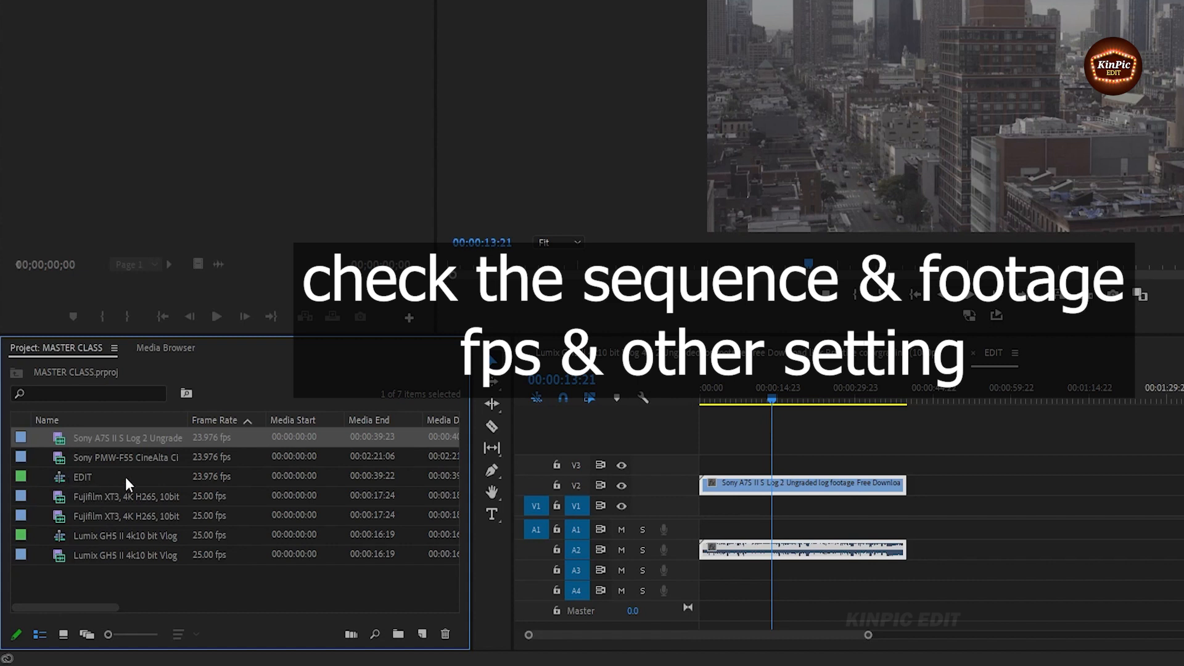
mouse_move(198, 486)
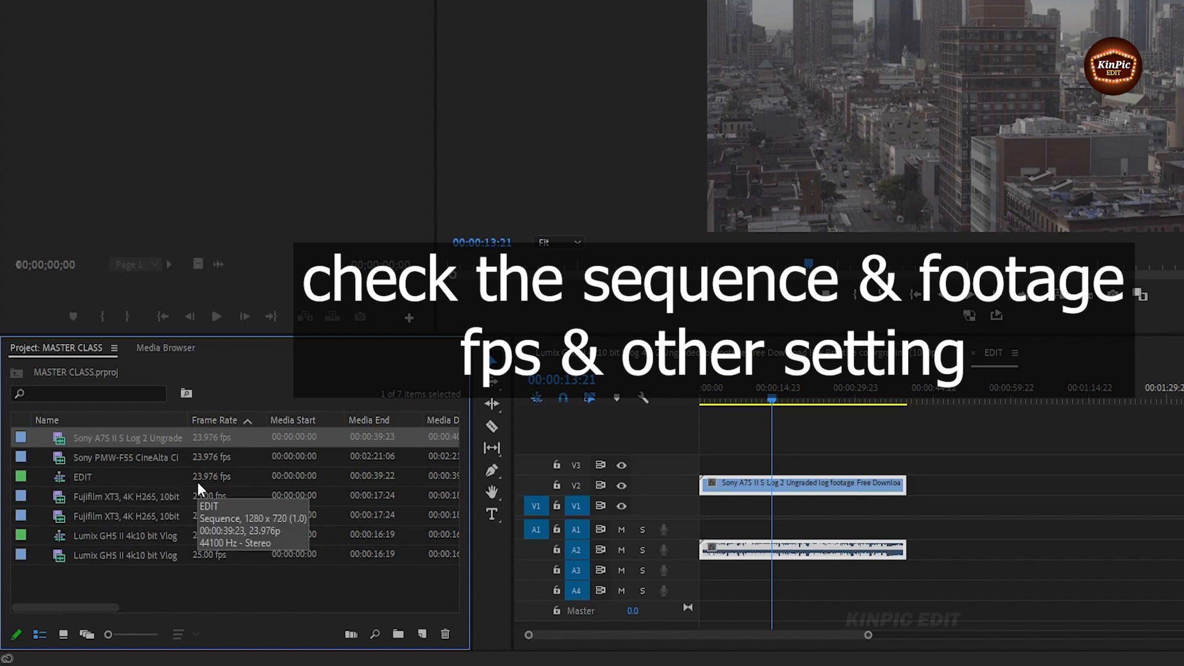
mouse_move(90, 438)
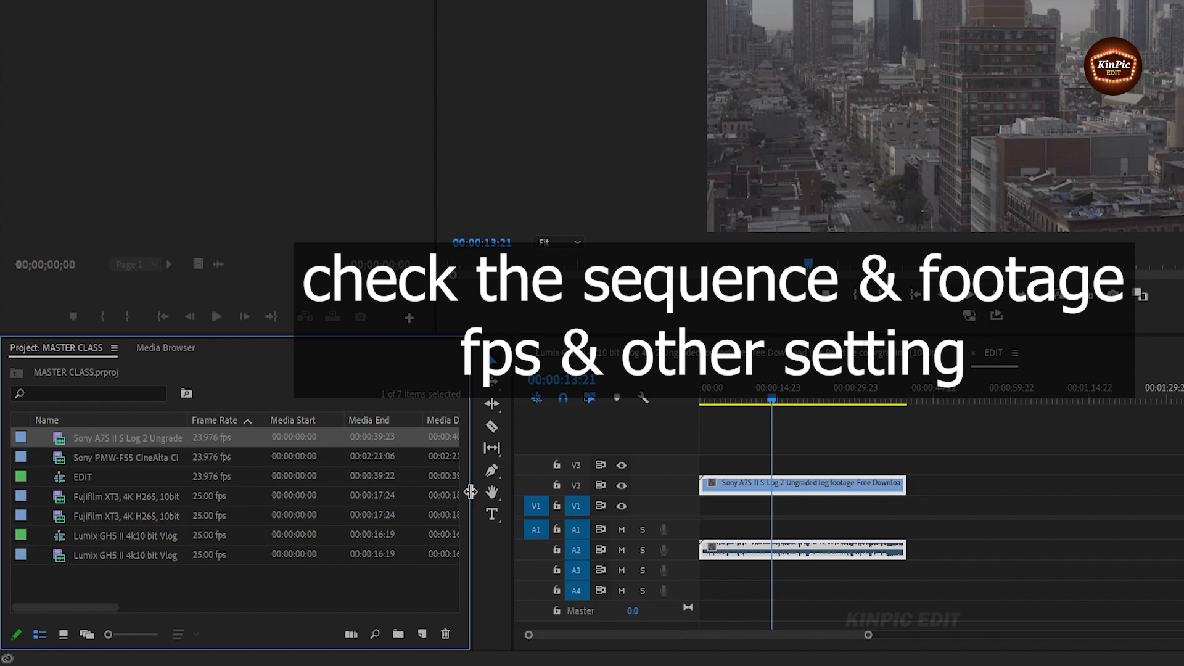
left_click_drag(105, 608, 283, 600)
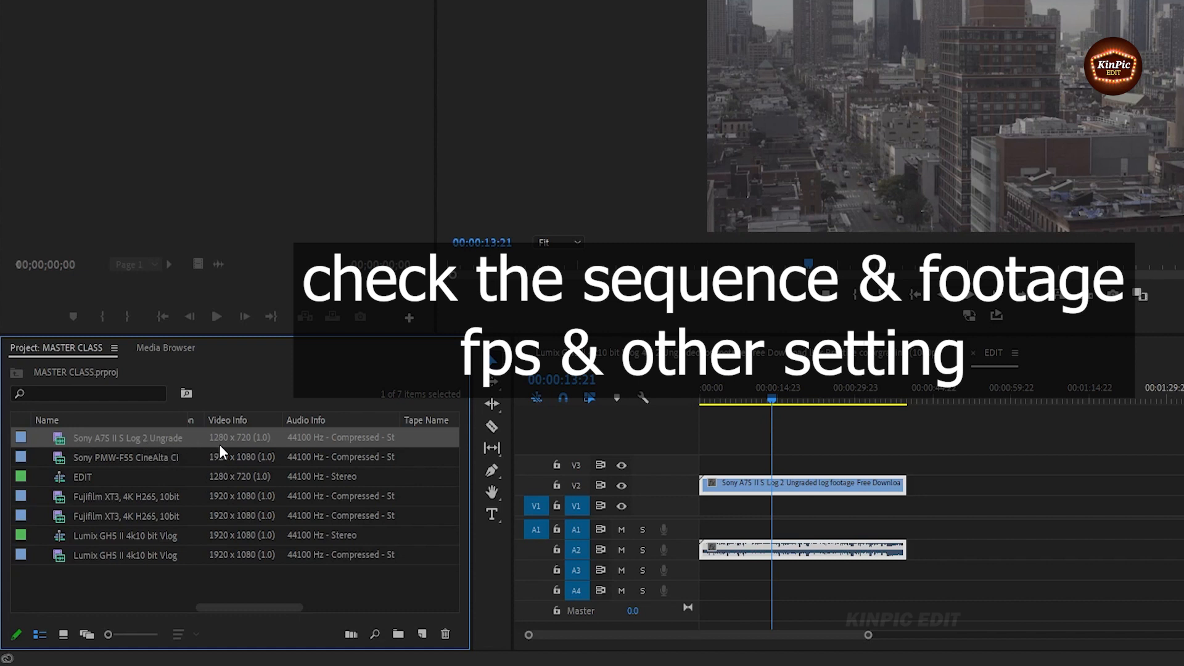
mouse_move(239, 445)
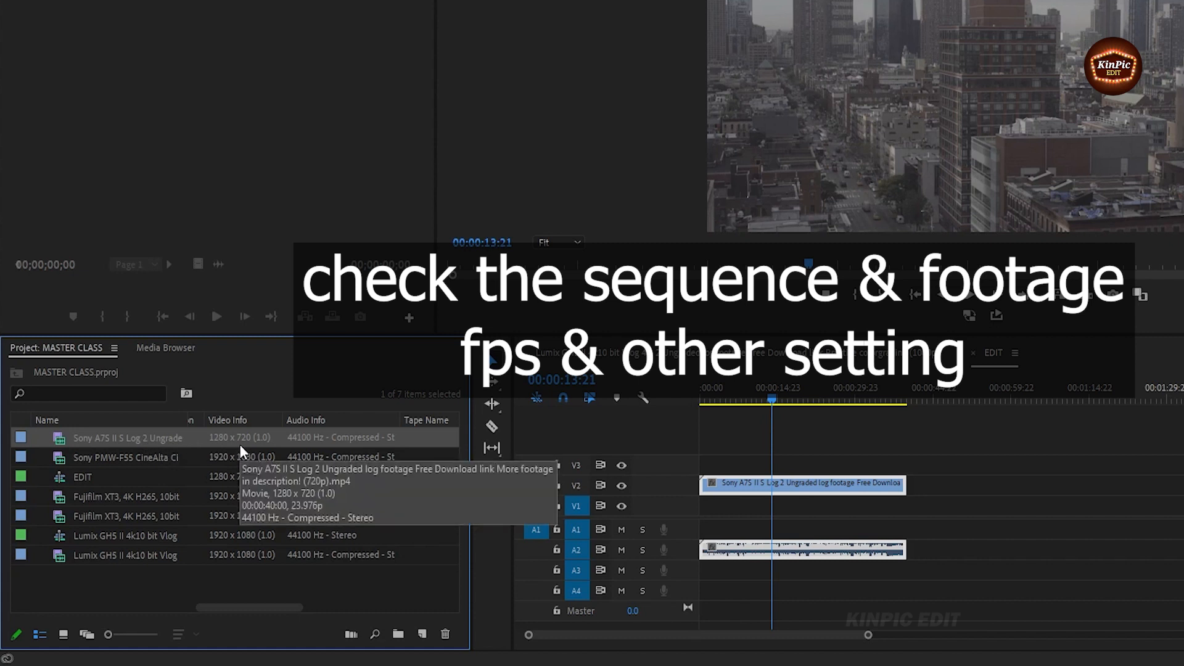